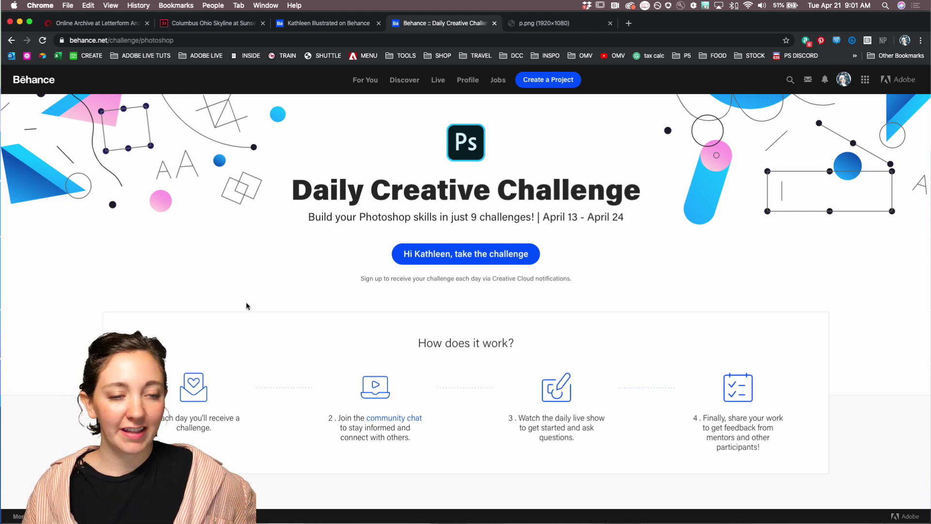
Look through the daily Photoshop challenge cards on the refreshed challenge page and the livestream schedule image.
scroll(247, 303, "down", 10)
scroll(246, 305, "down", 5)
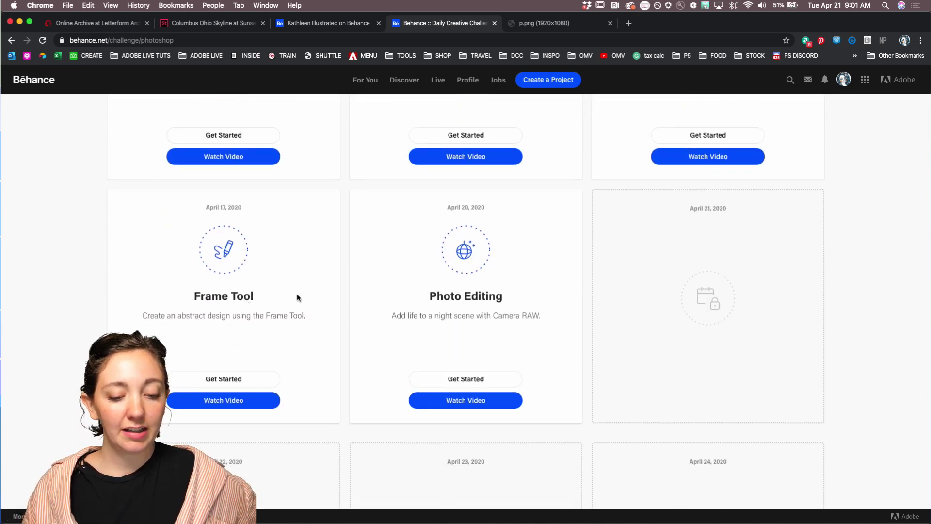
left_click(42, 57)
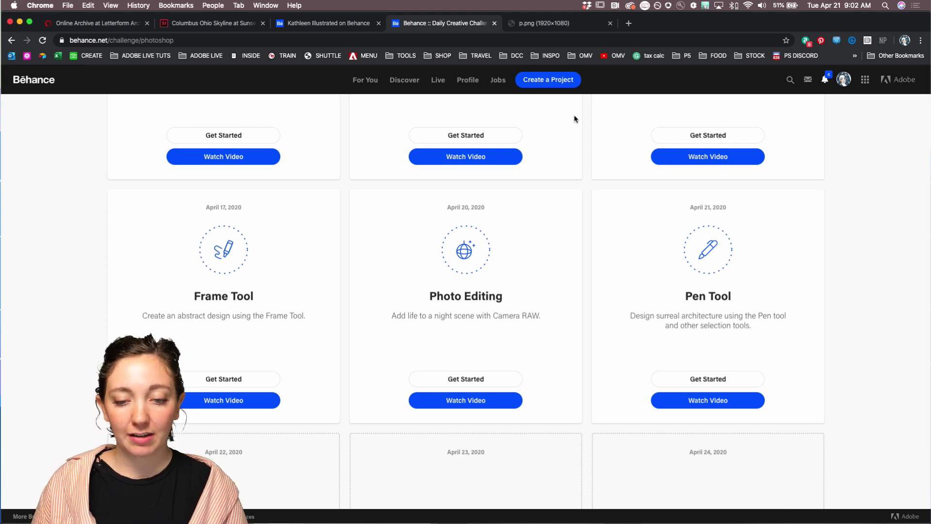
left_click(543, 24)
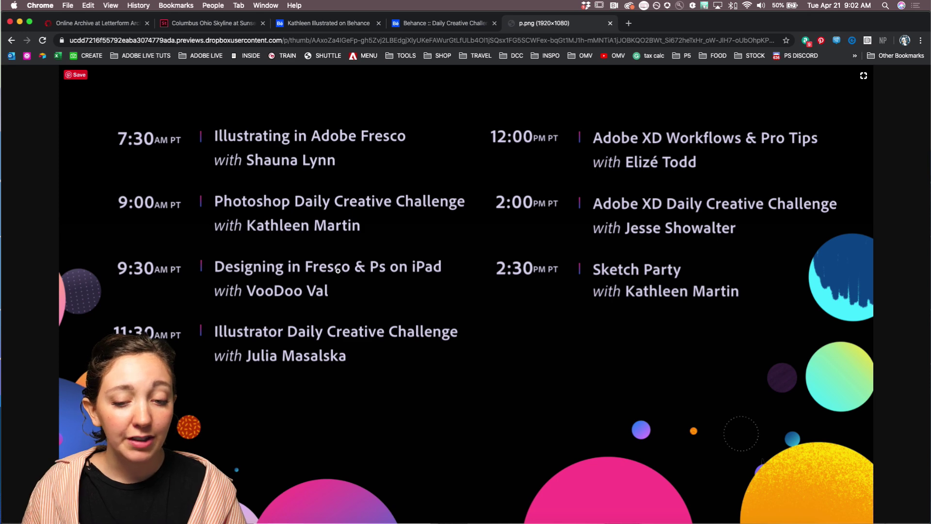
Return to the Behance challenge page and review its "How does it work?" section.
left_click(421, 28)
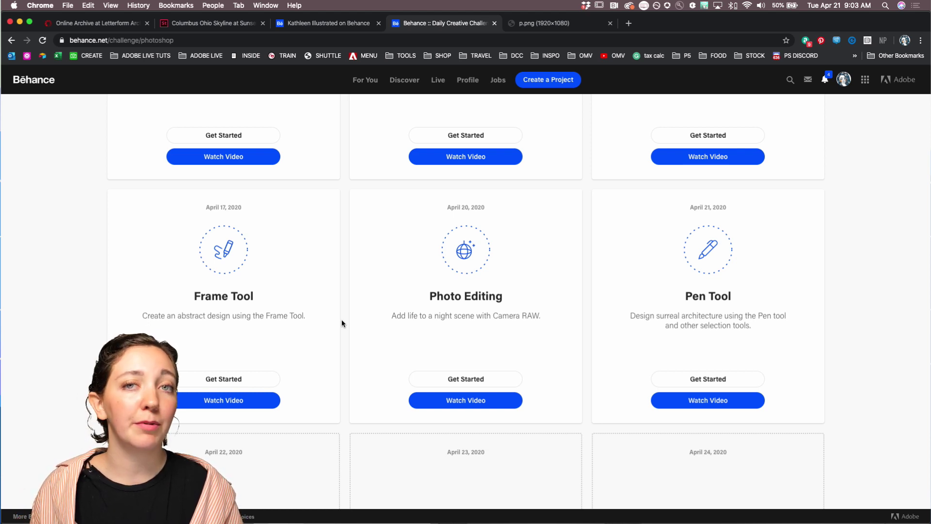
mouse_move(353, 522)
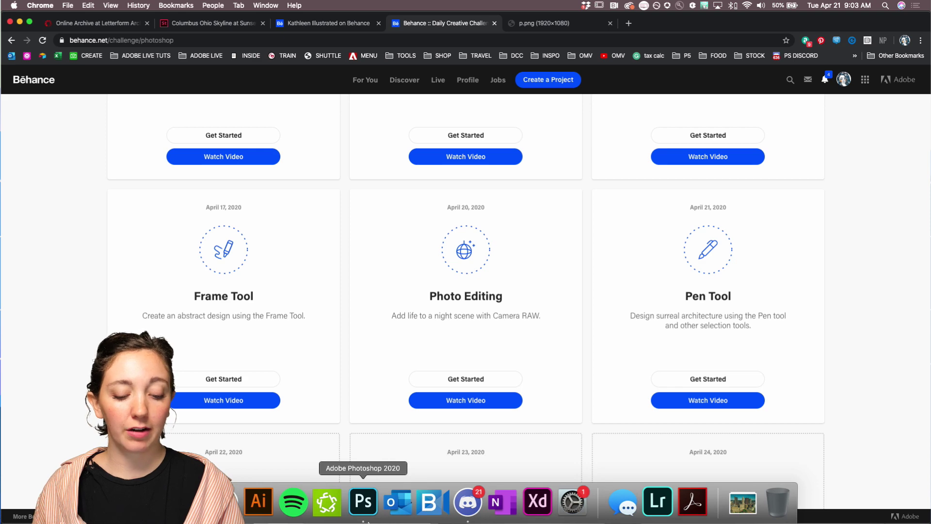
scroll(356, 293, "up", 8)
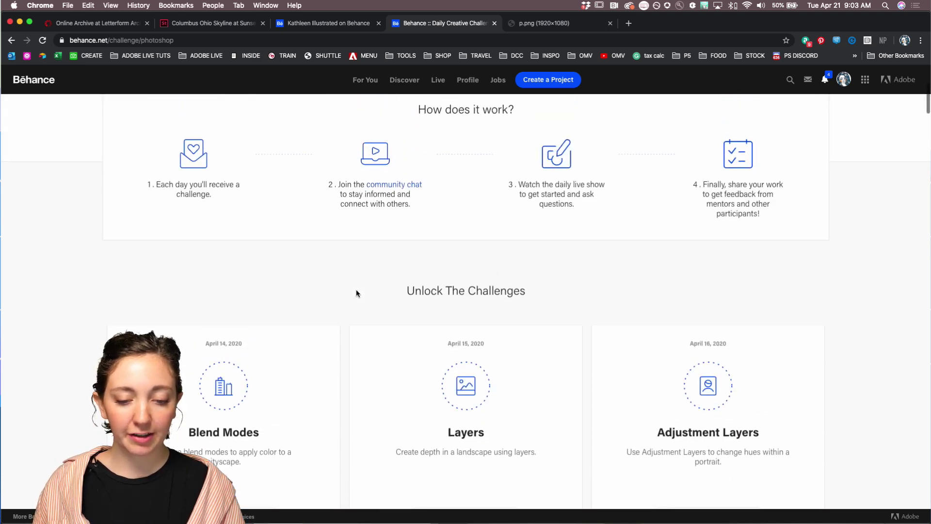
scroll(356, 293, "up", 3)
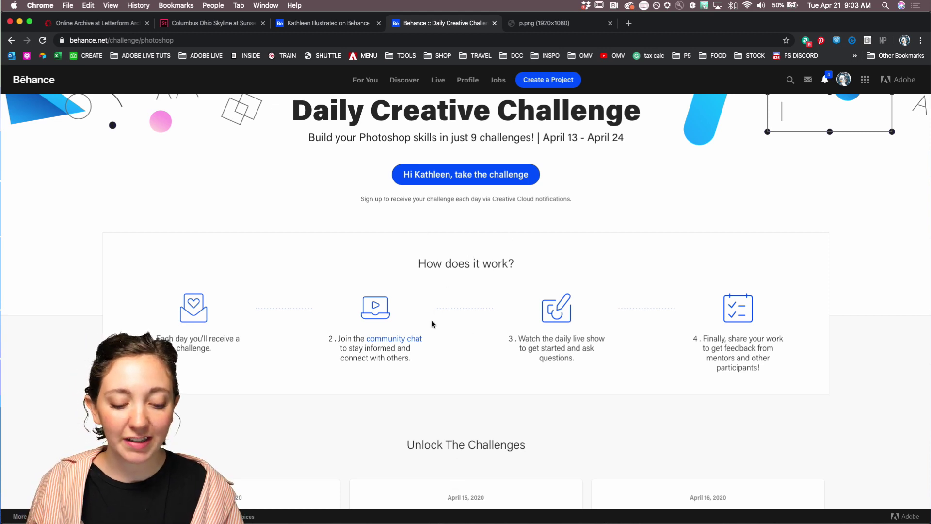
mouse_move(419, 522)
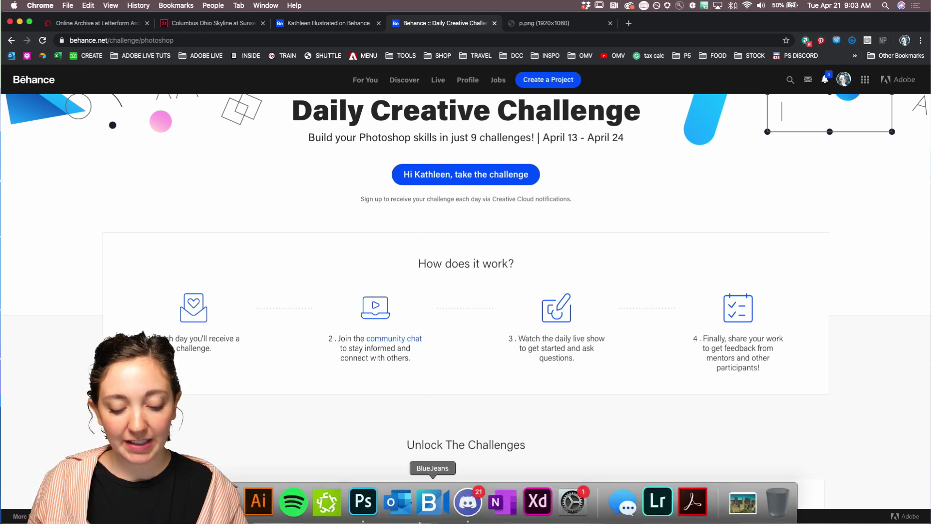
Switch to Discord and look through the community work shared in the Adobe Photoshop server's current-challenge channel.
left_click(468, 502)
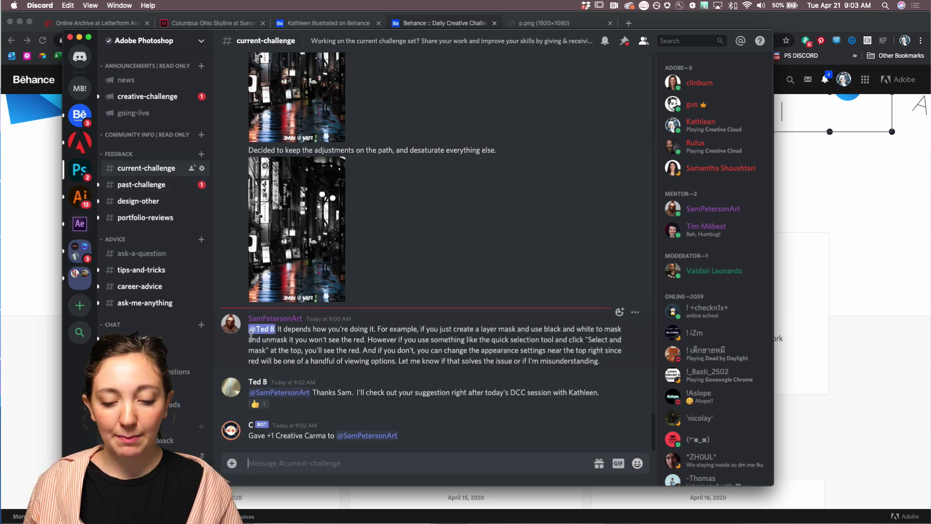
scroll(407, 281, "up", 4)
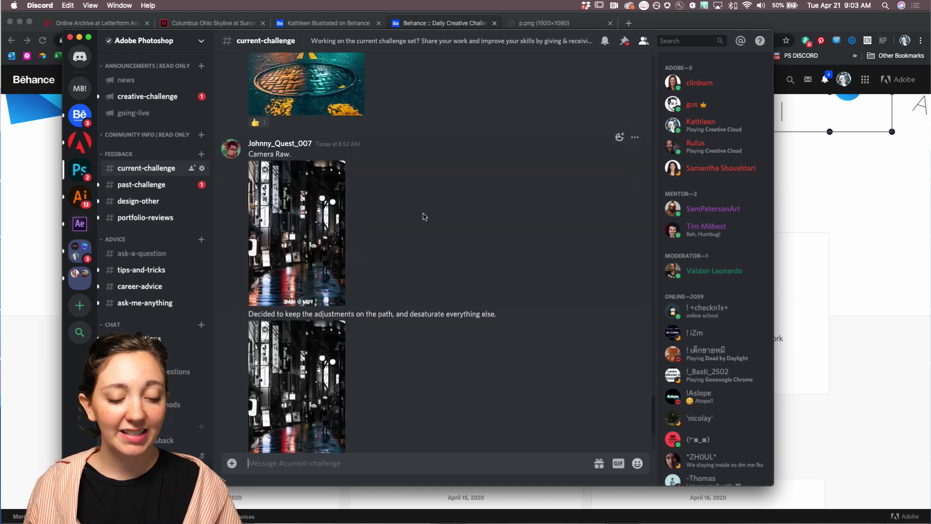
scroll(445, 214, "up", 5)
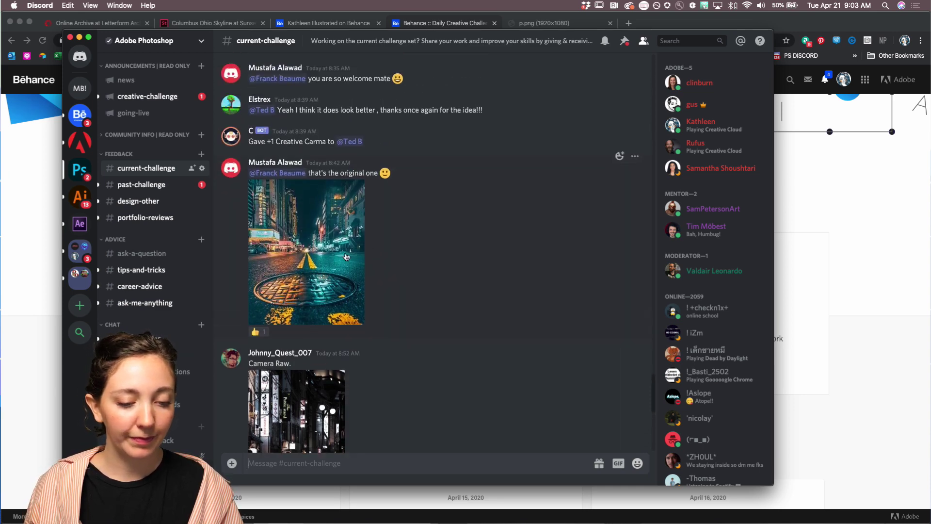
scroll(435, 239, "up", 6)
scroll(435, 240, "up", 1)
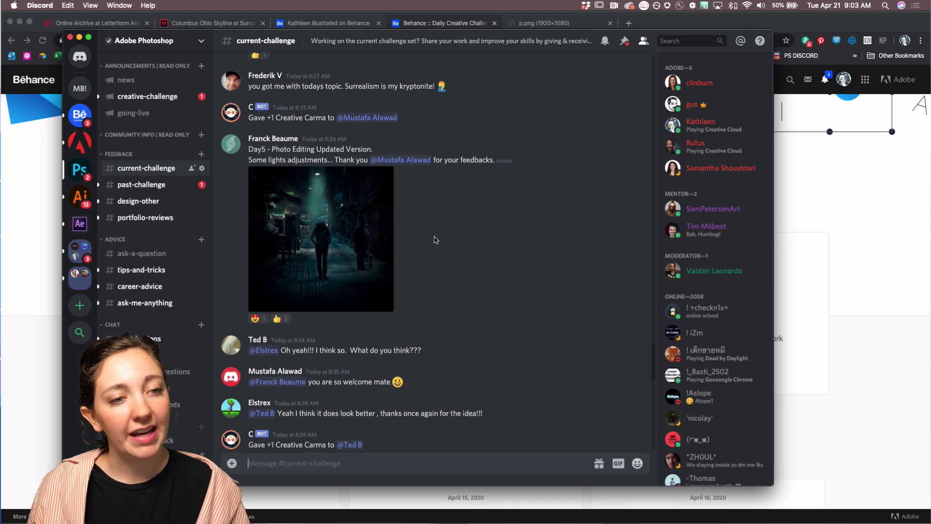
scroll(462, 232, "up", 12)
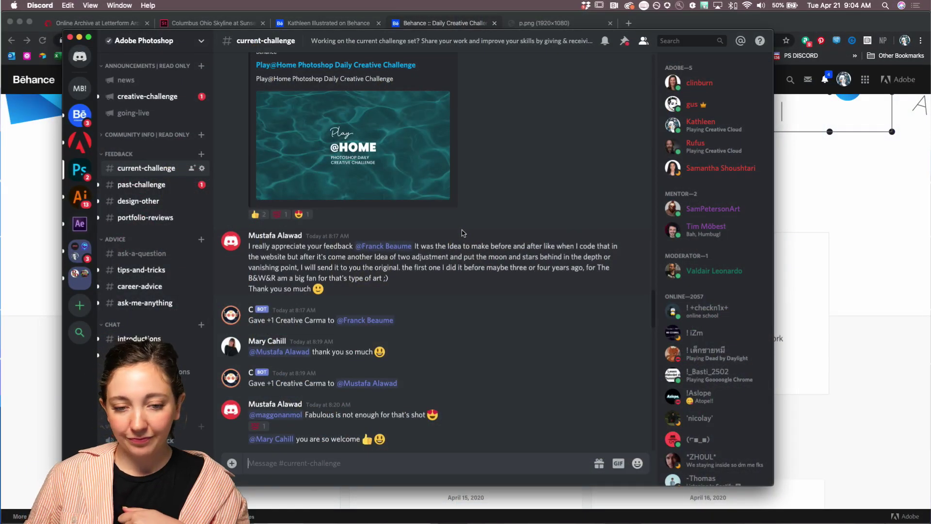
Switch back to Chrome and view the livestream schedule image p.png.
key("super+Tab")
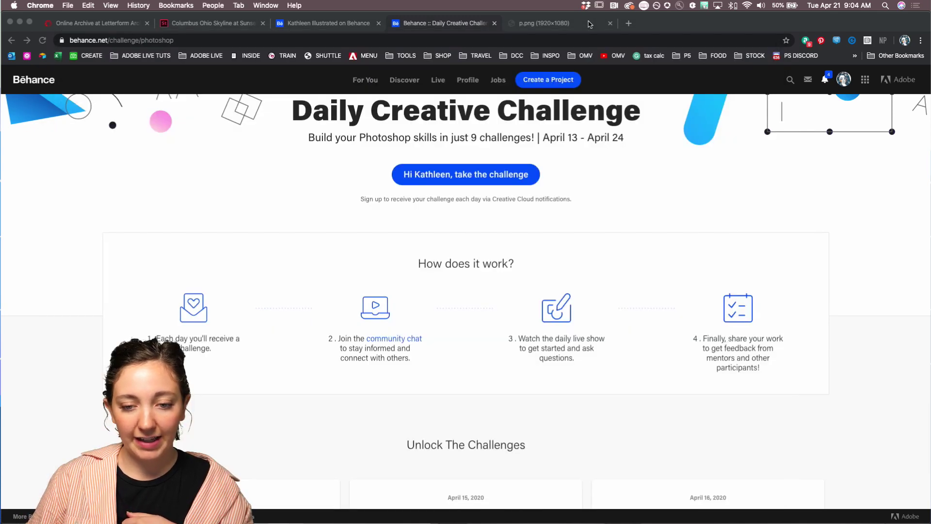
key("ctrl+Tab")
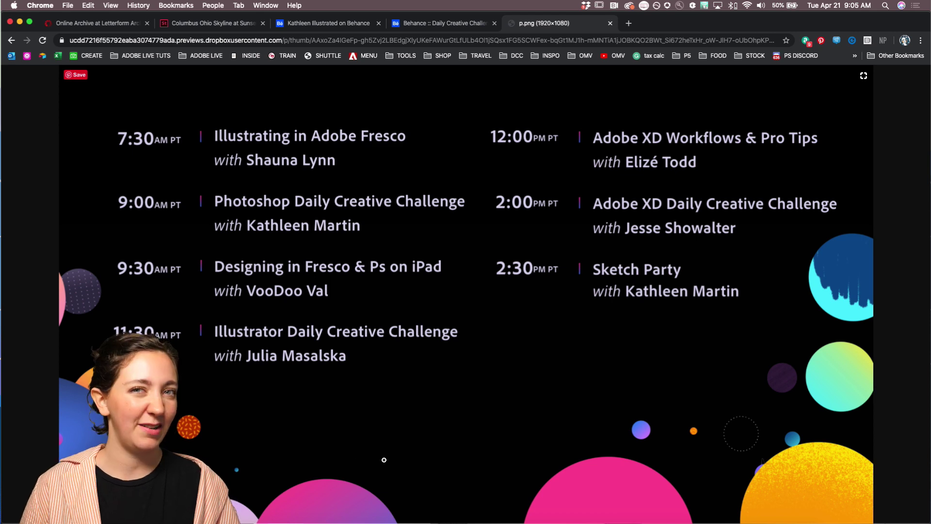
Switch to Photoshop and enable the disabled layer mask on Layer 0 of the skyline document.
mouse_move(394, 522)
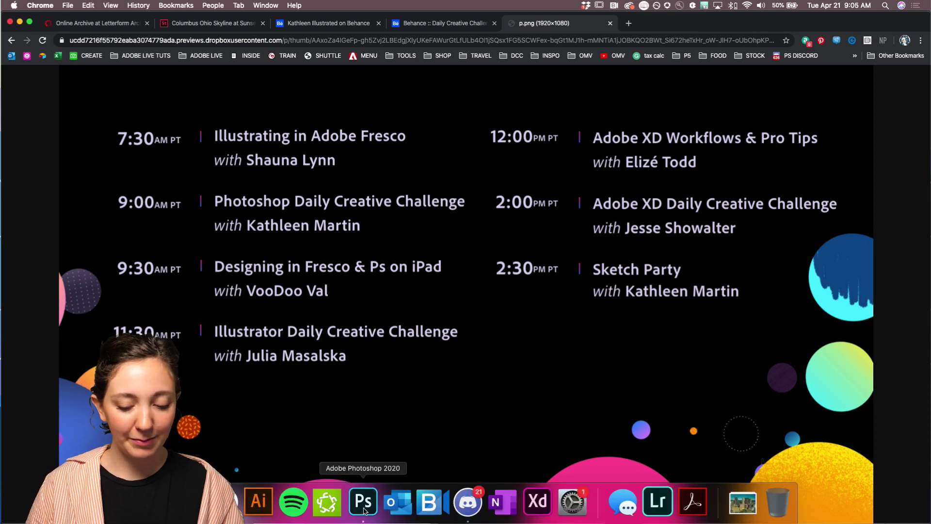
left_click(364, 508)
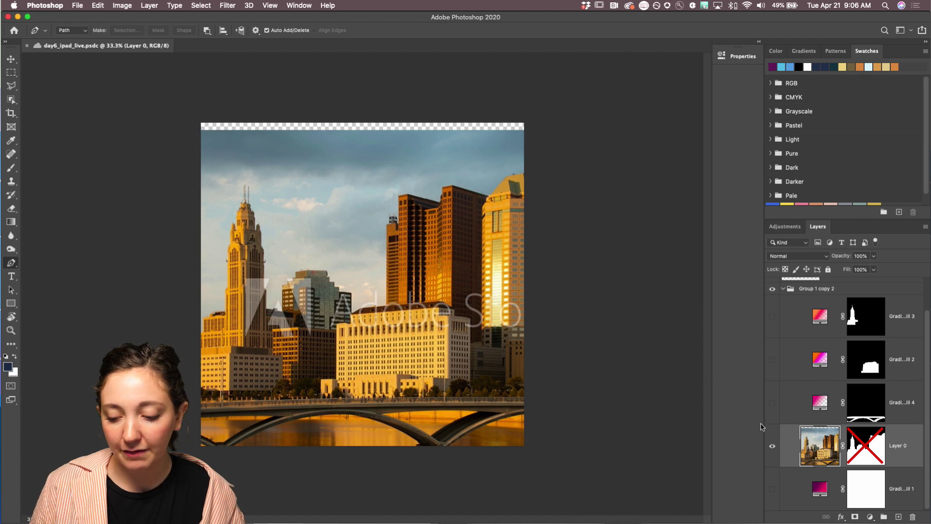
right_click(862, 449)
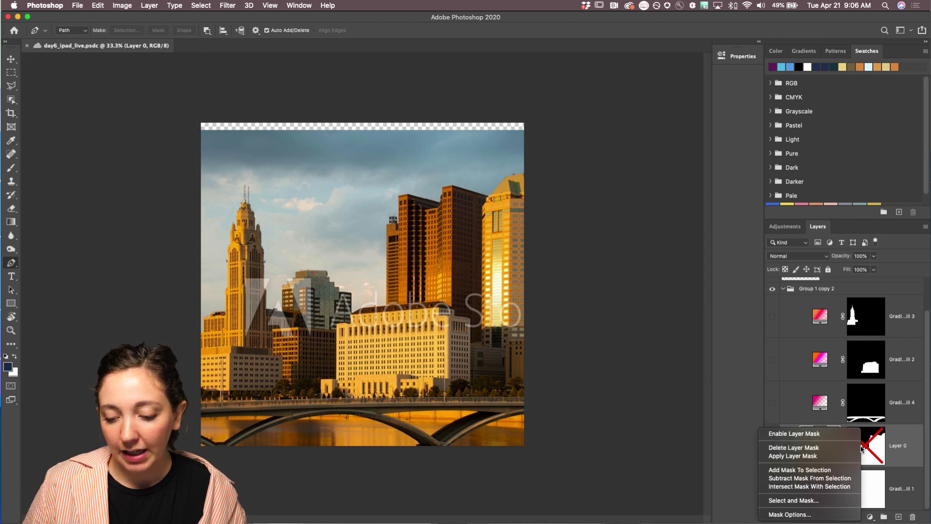
left_click(828, 434)
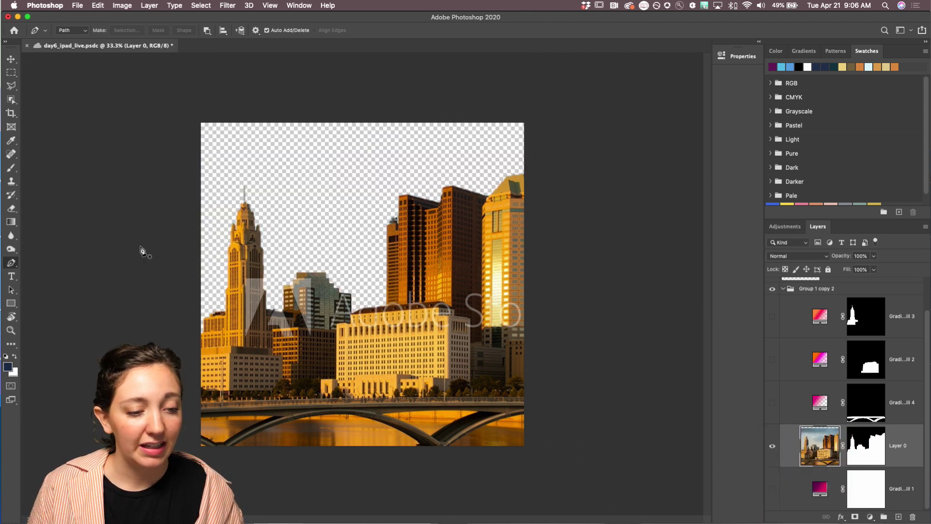
Try the Quick Selection tool across the skyline buildings on Layer 0 and clear the selection.
left_click(11, 99)
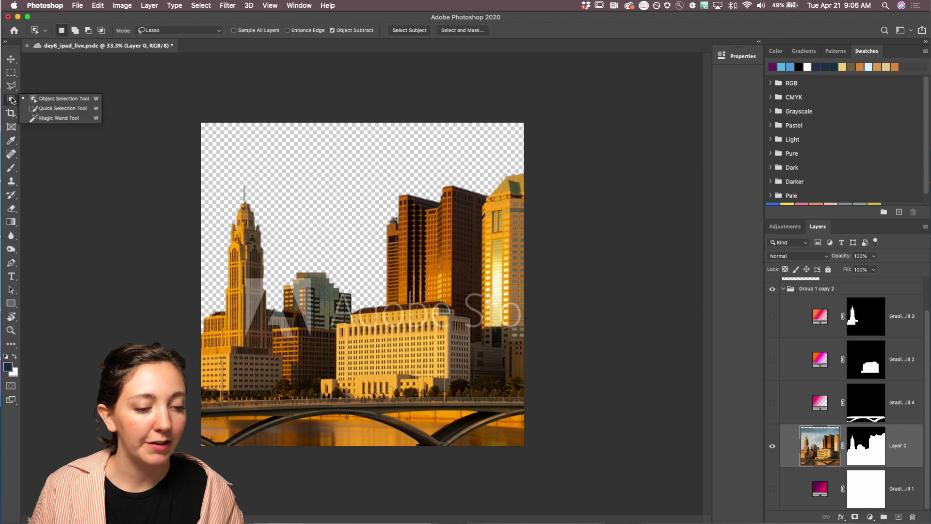
left_click(56, 109)
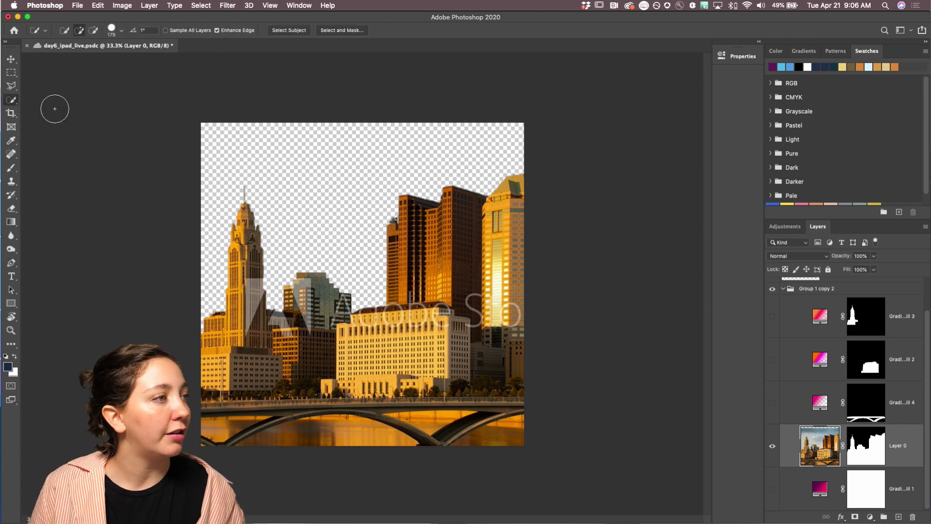
right_click(9, 103)
left_click(30, 108)
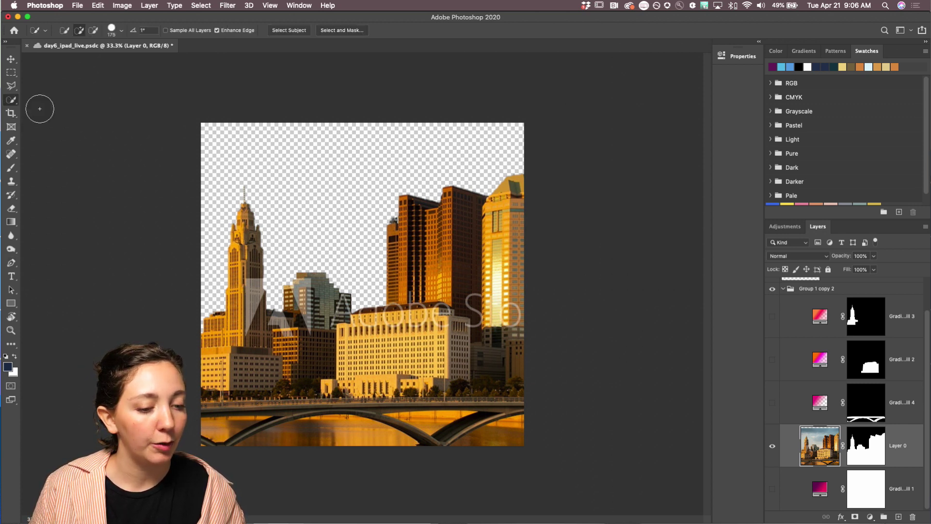
mouse_move(219, 309)
left_mouse_down()
mouse_move(299, 371)
mouse_move(450, 300)
mouse_move(451, 269)
mouse_move(476, 266)
mouse_move(444, 250)
left_mouse_up()
key("super+d")
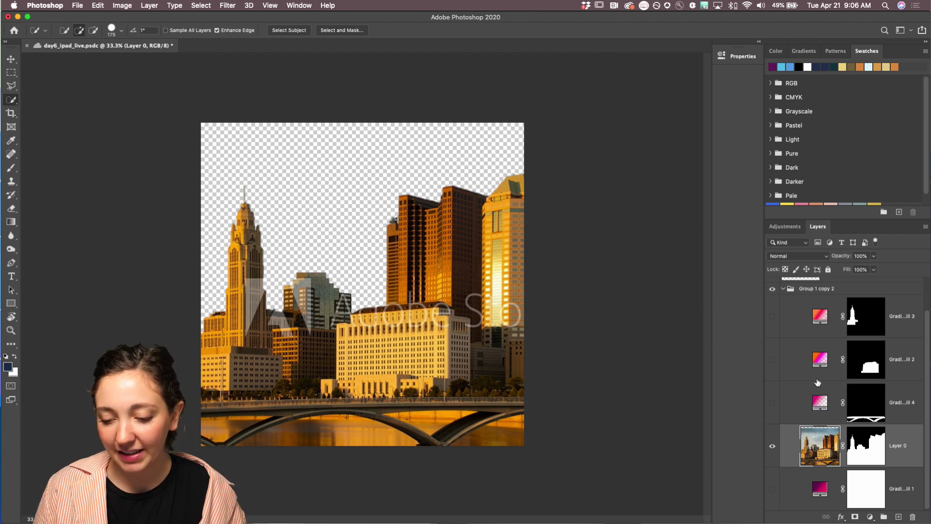
Show the three gradient fill layers above Layer 0 to preview the coloured buildings and bridge, and hide them again.
scroll(818, 383, "up", 2)
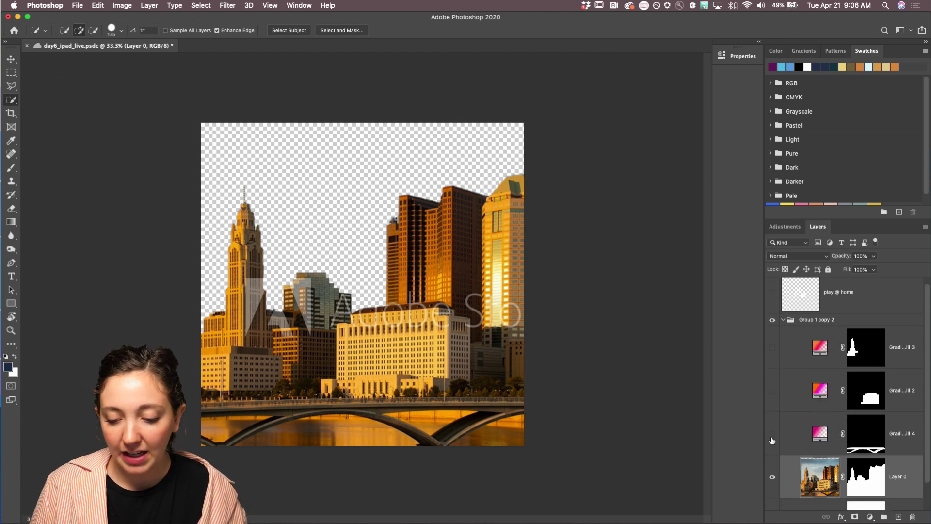
left_click_drag(772, 440, 772, 356)
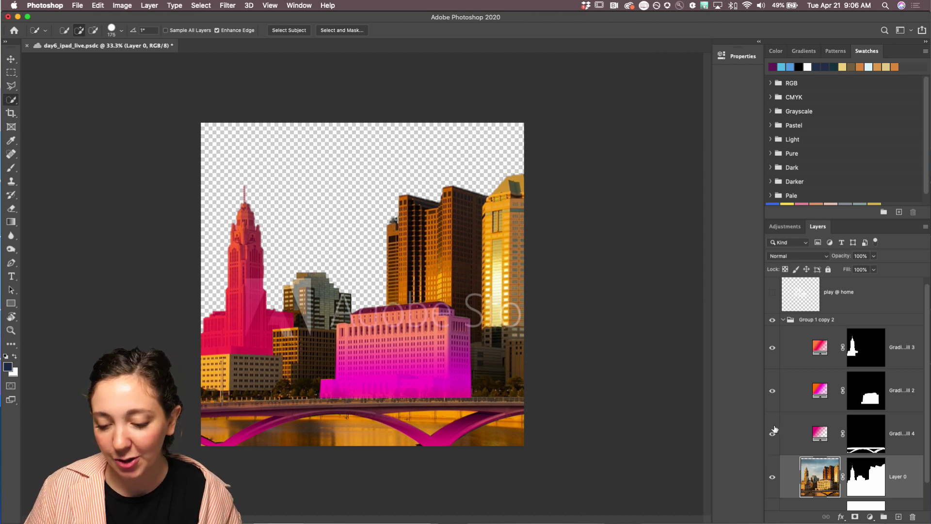
left_click_drag(771, 348, 775, 441)
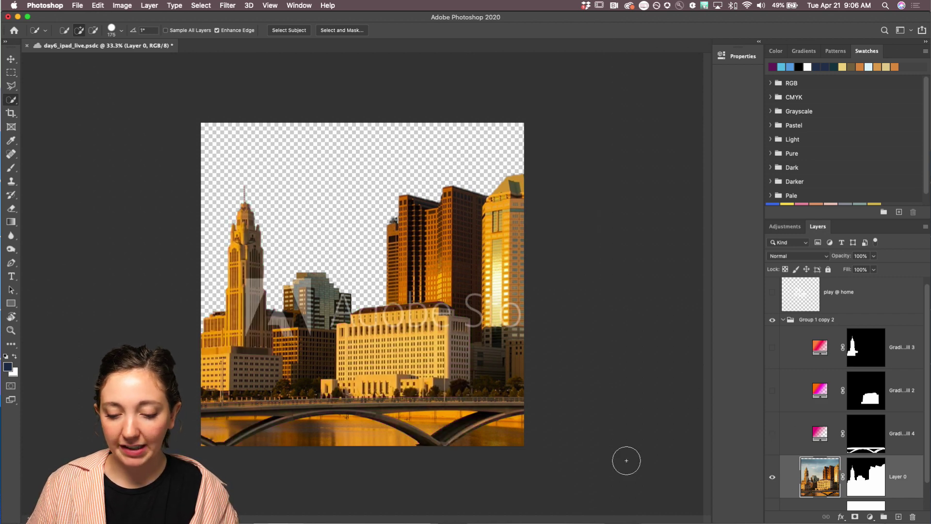
Trace a closed Pen tool path around the pale office building above the bridge, following its roofline and base.
key("super+equal")
key("super+equal")
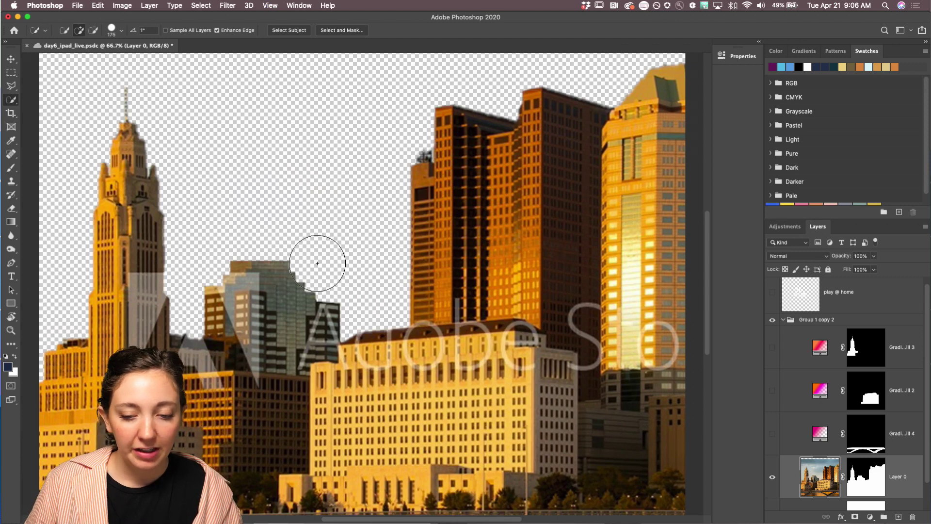
scroll(313, 261, "down", 5)
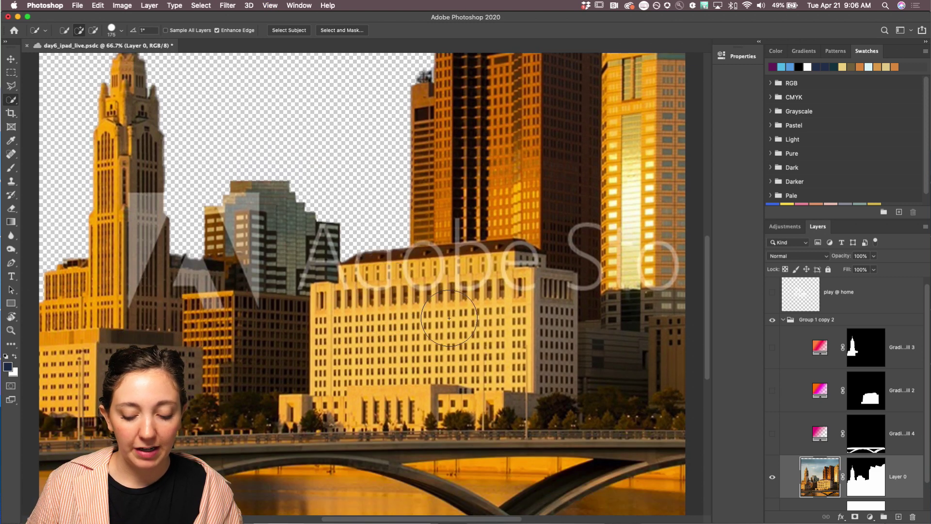
key("p")
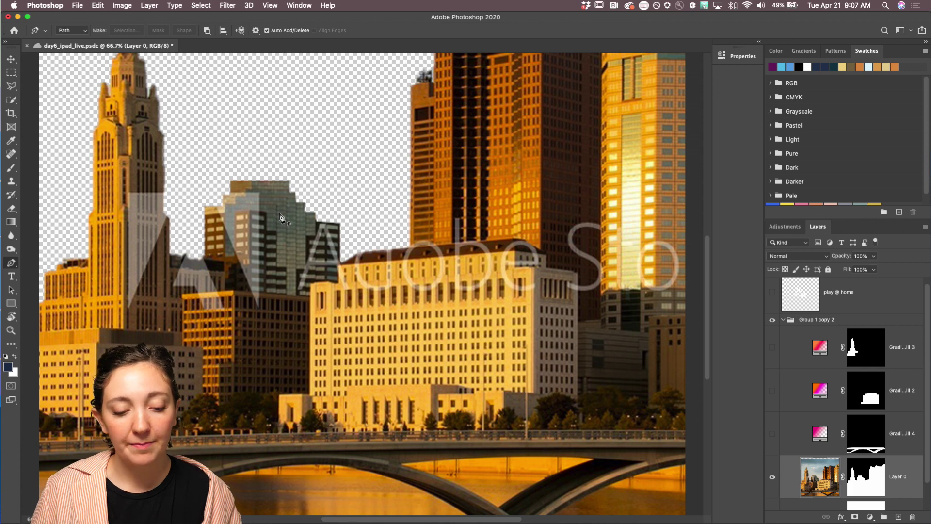
left_click(278, 430)
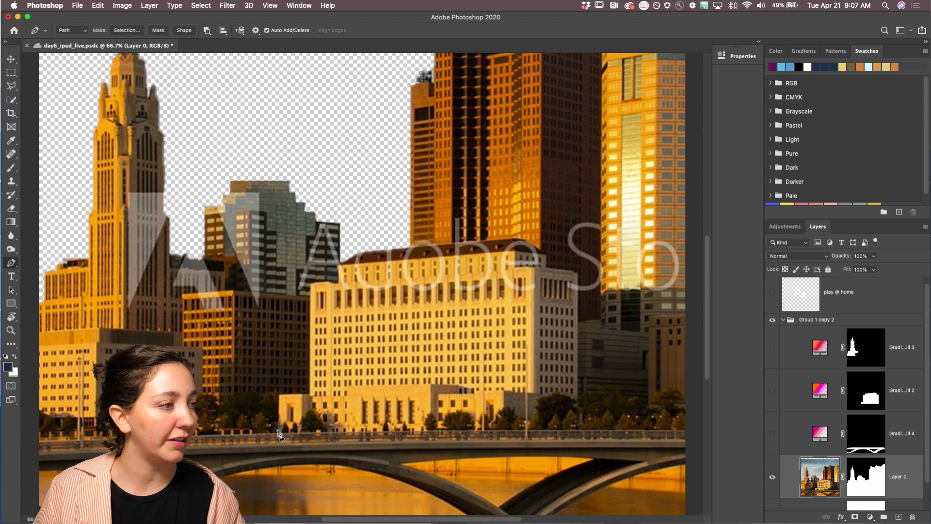
left_click(278, 395)
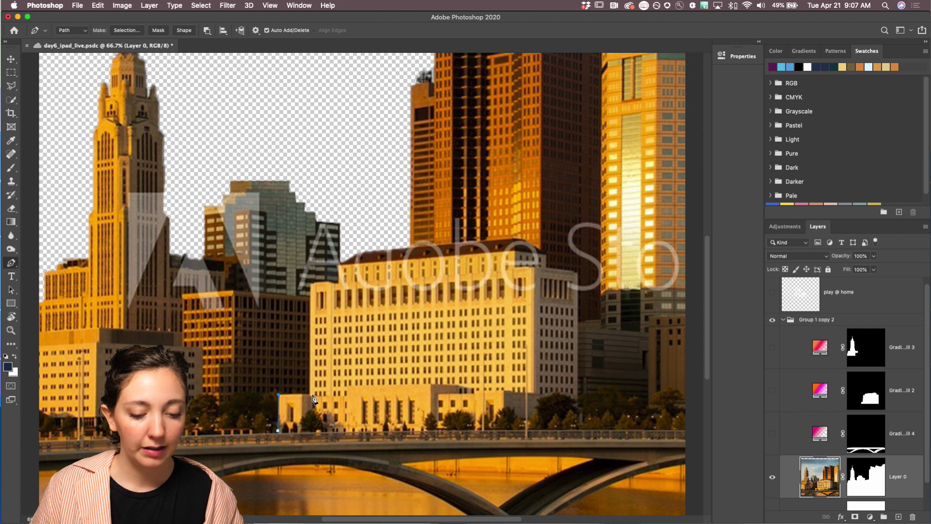
left_click(311, 285)
left_click(338, 282)
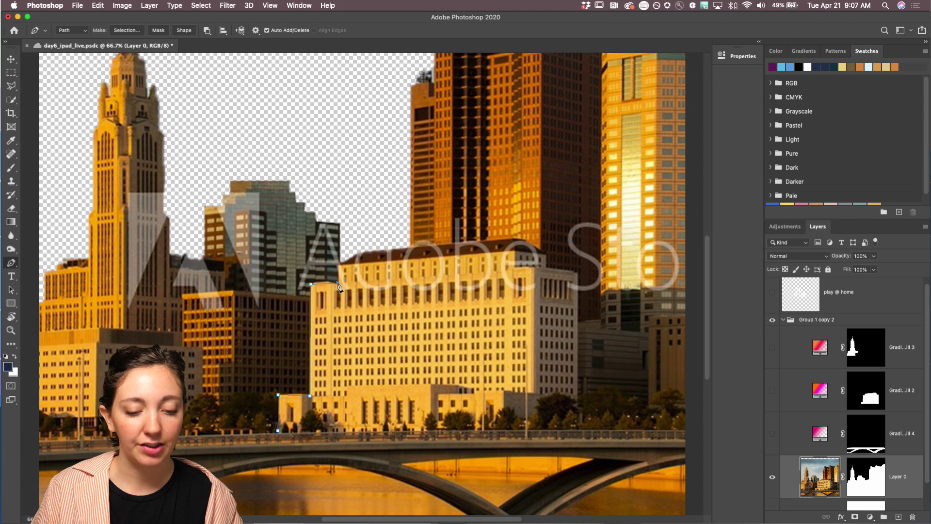
left_click(338, 266)
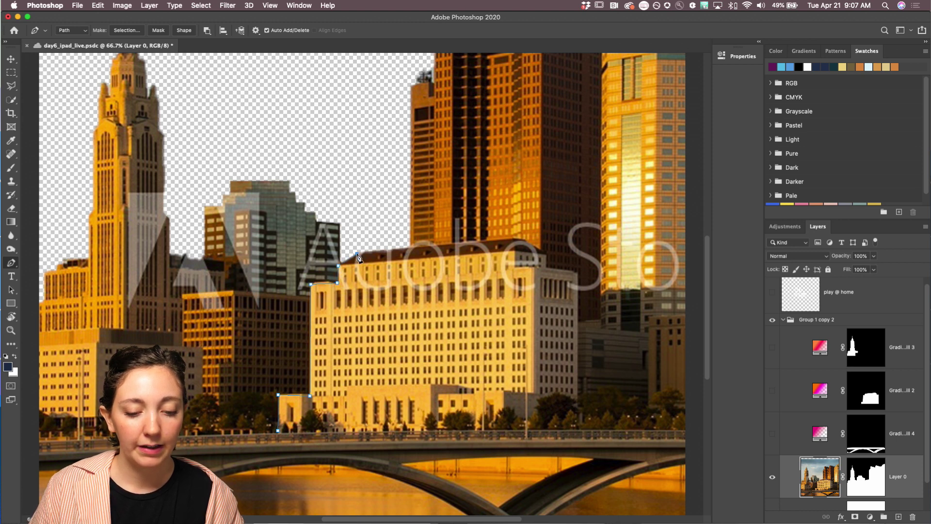
left_click(512, 240)
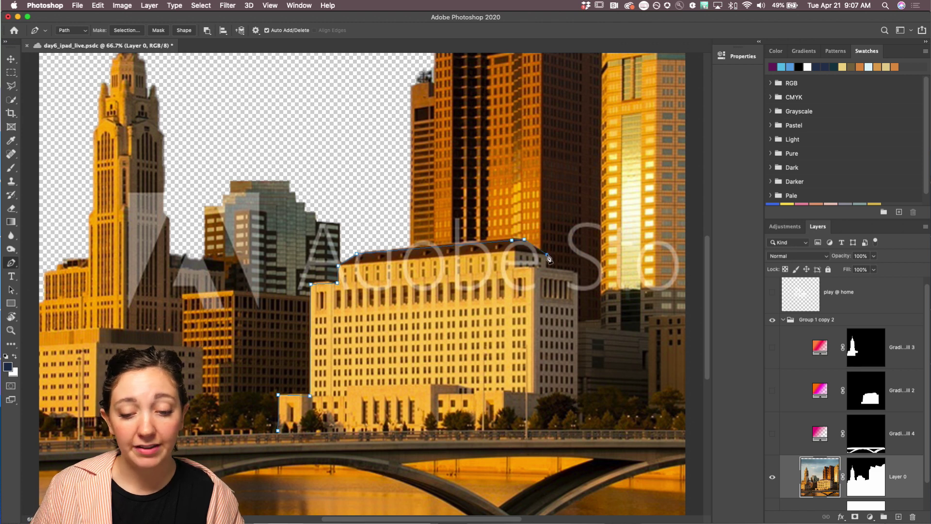
left_click(547, 254)
left_click(547, 267)
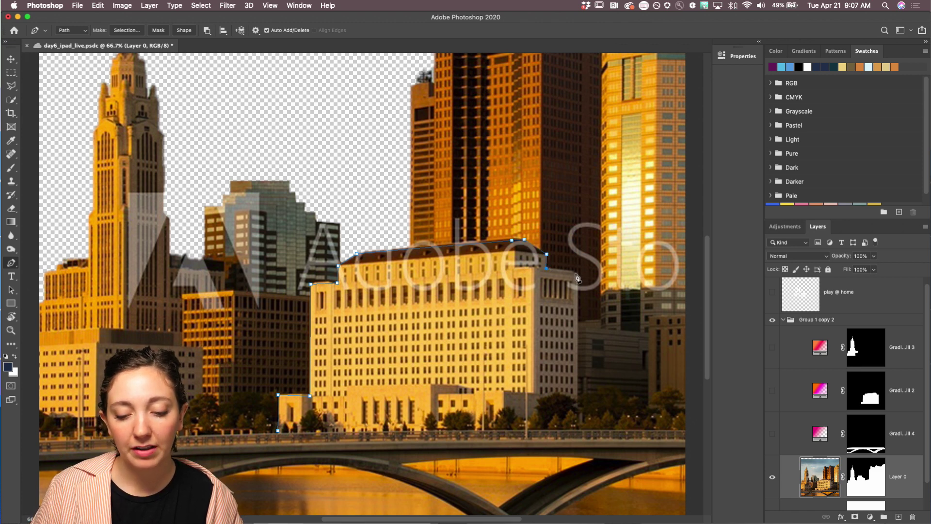
left_click(575, 427)
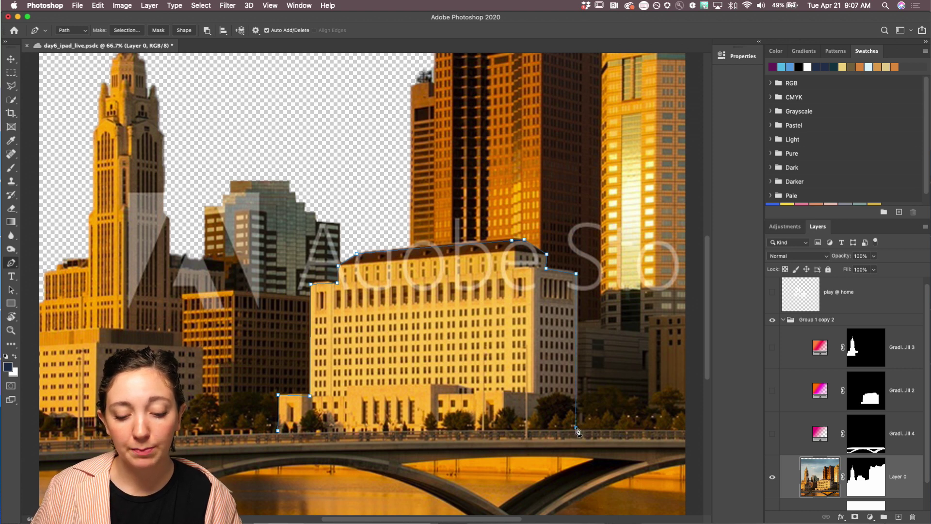
left_click(278, 431)
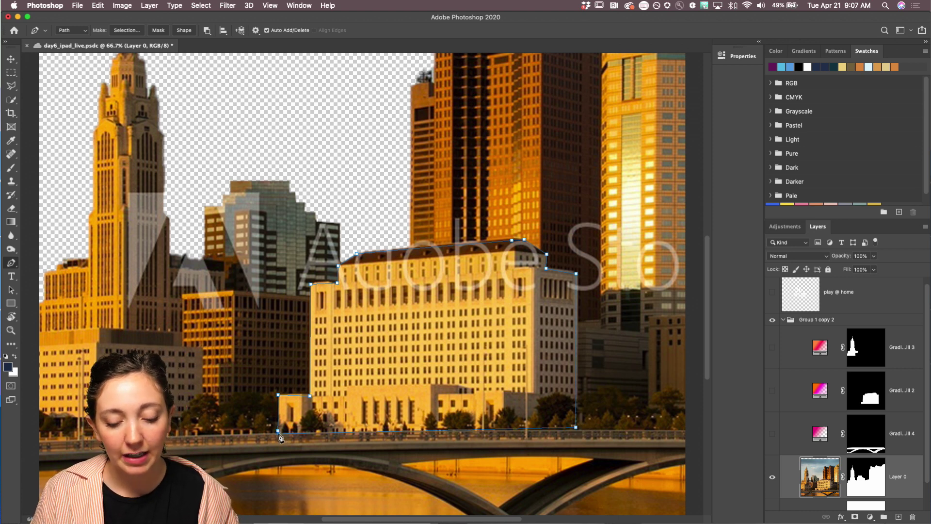
Convert the path into a new anti-aliased selection with a feather radius of 0 pixels, and invert it to select only the office building.
left_click(124, 32)
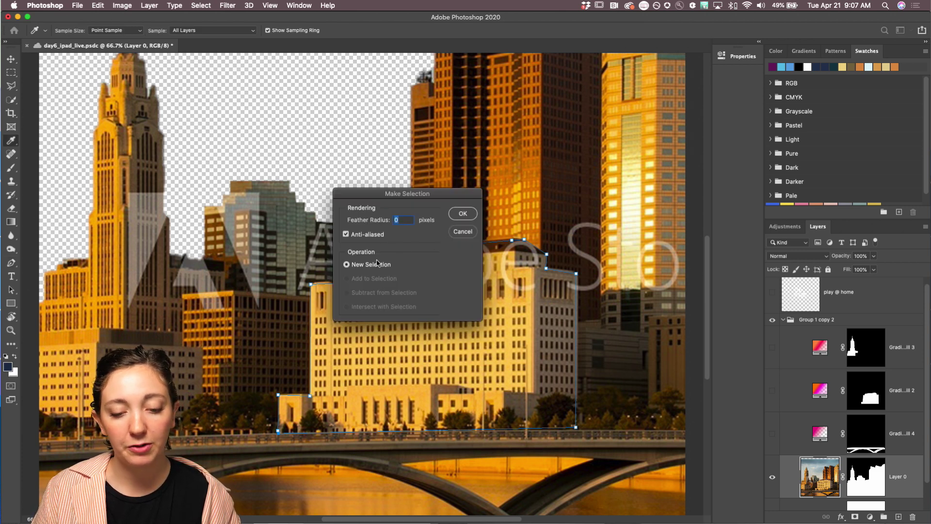
left_click(462, 215)
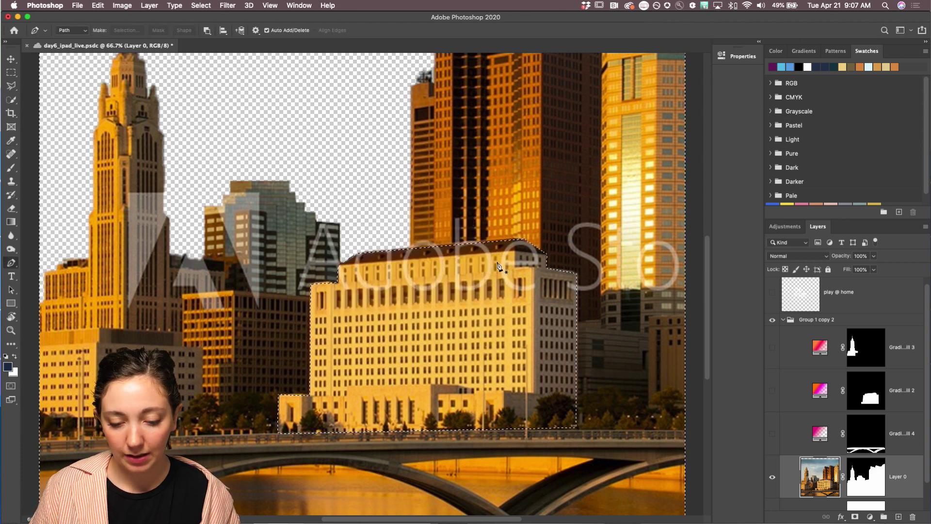
scroll(496, 264, "down", 3)
key("super+minus")
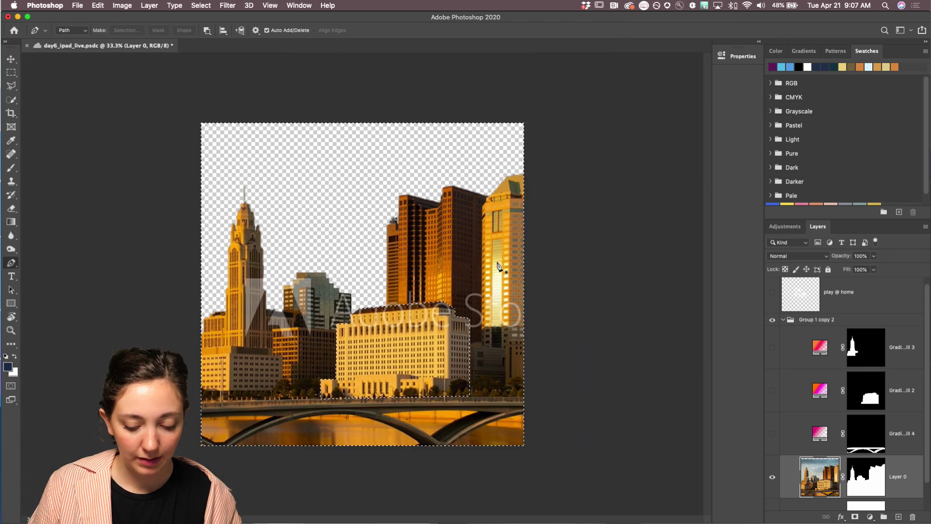
key("super+equal")
key("super+equal")
scroll(500, 270, "down", 5)
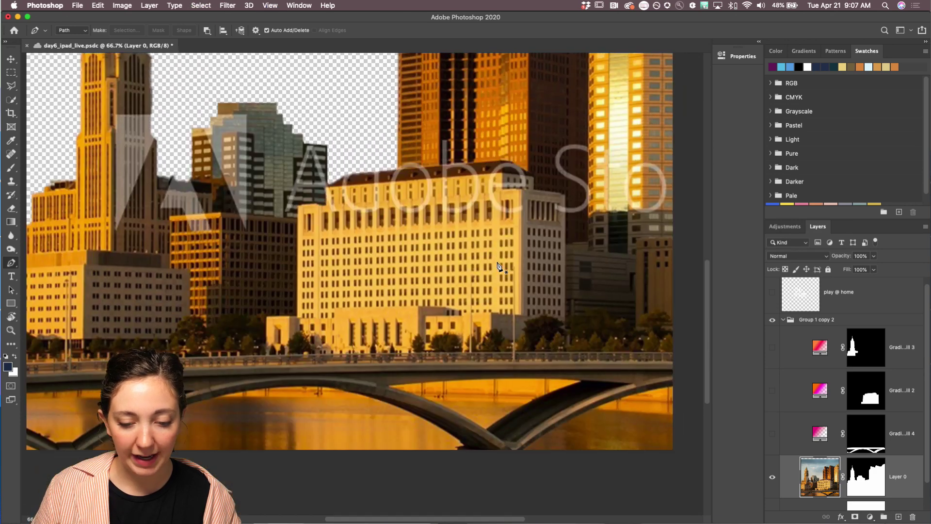
scroll(499, 269, "up", 1)
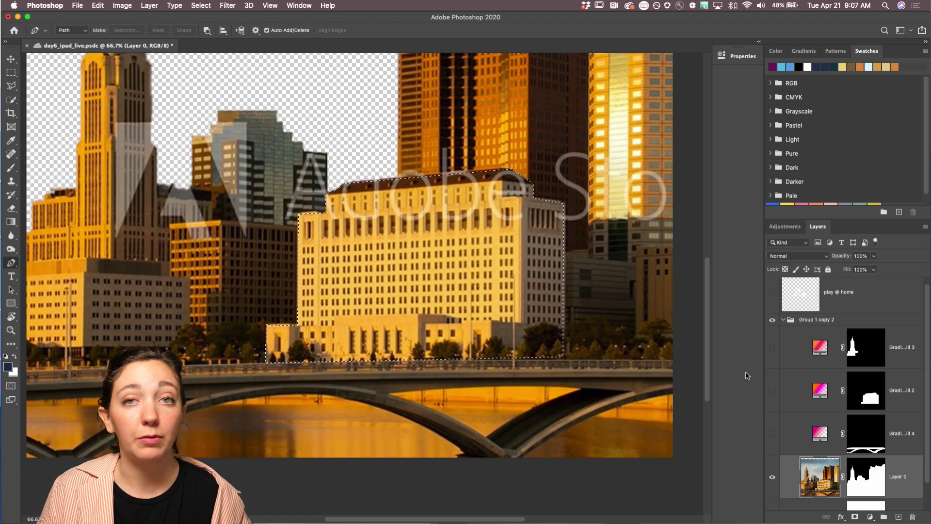
Add a Gradient fill layer over the selected building using the white-to-magenta preset.
left_click(871, 516)
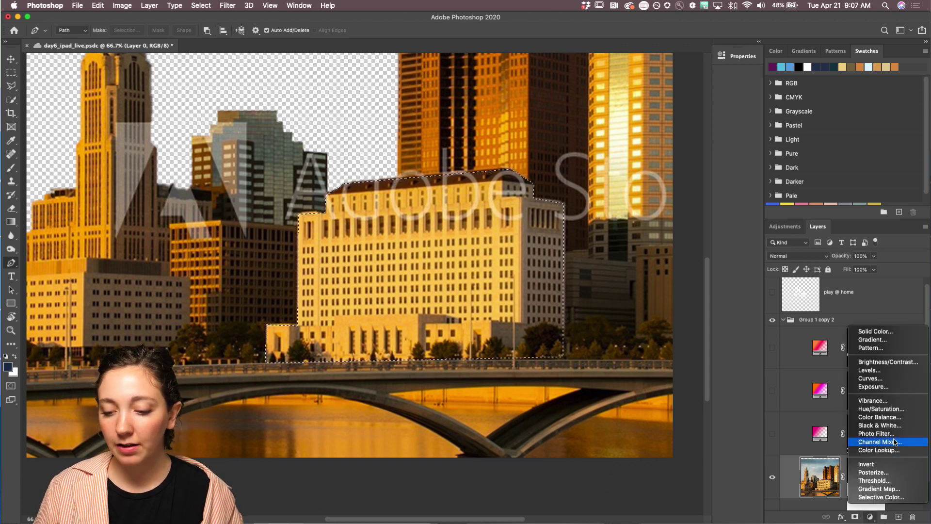
left_click(877, 340)
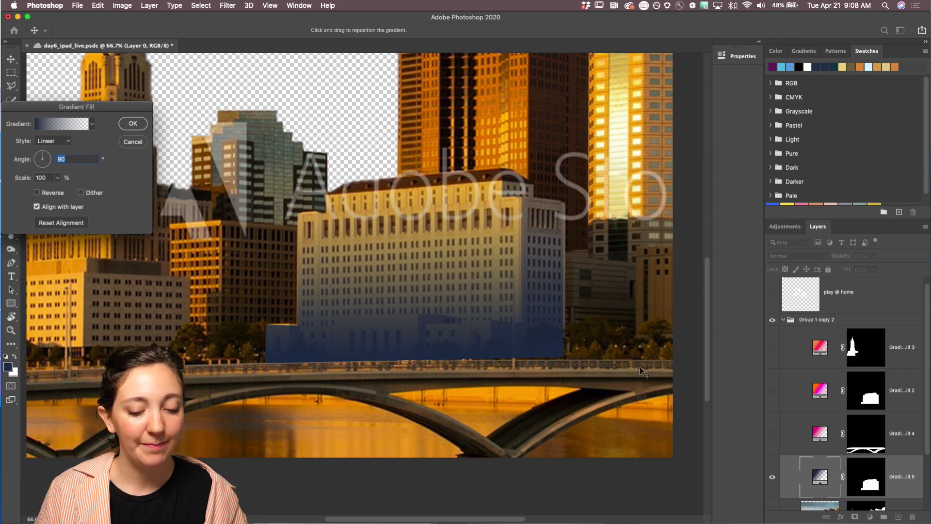
left_click_drag(70, 113, 185, 109)
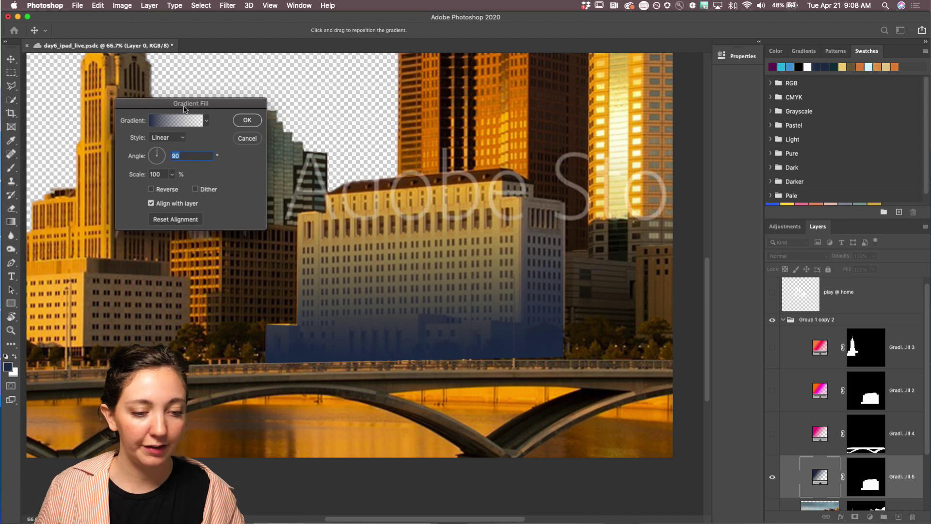
left_click(205, 122)
scroll(189, 192, "up", 5)
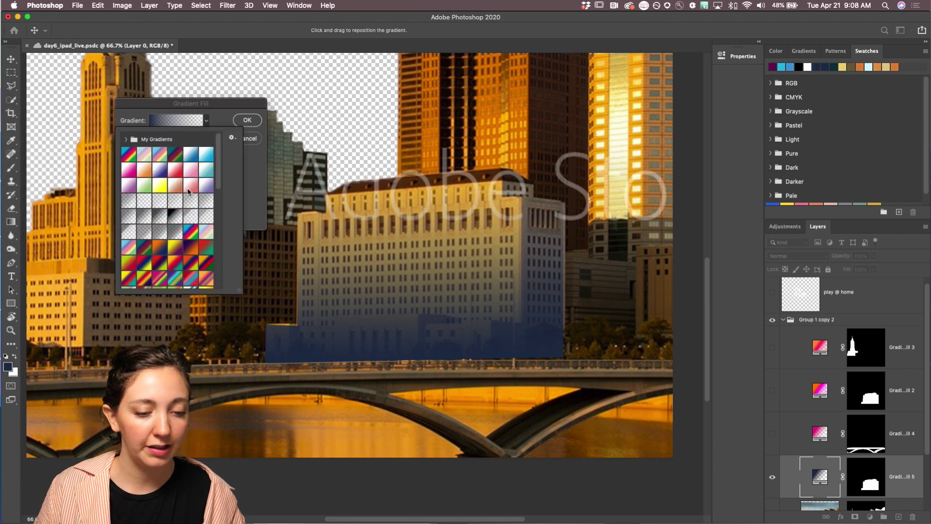
left_click(129, 172)
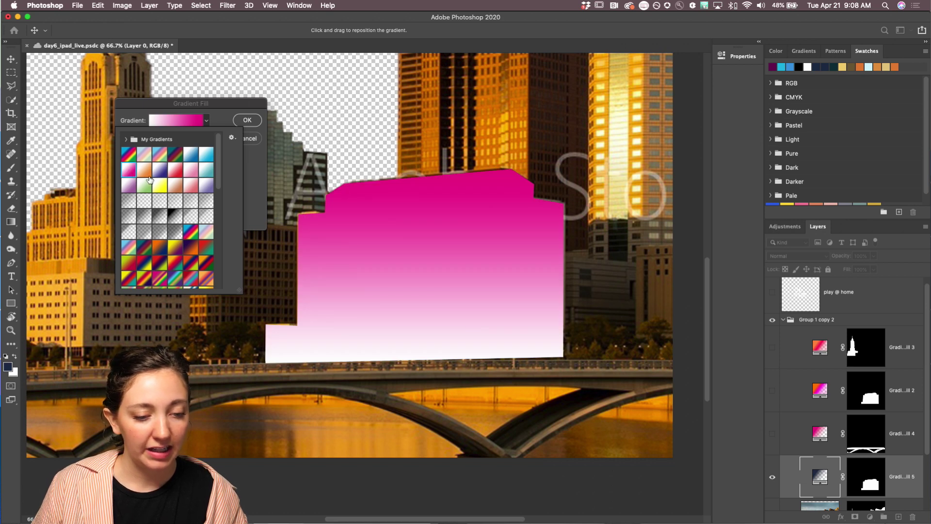
Swap the gradient's colour stops so it runs from magenta at the building's base to white at its roof, and accept the fill.
left_click(202, 107)
left_click(178, 127)
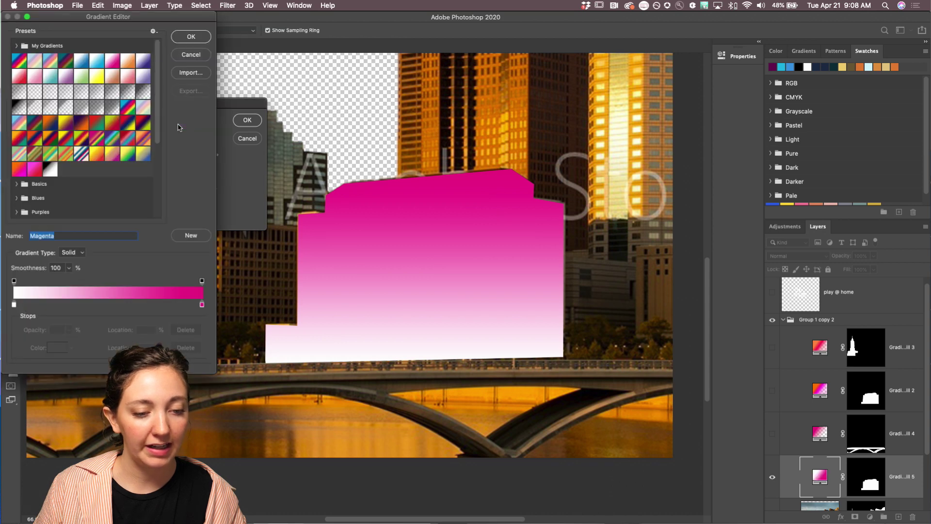
left_click(194, 54)
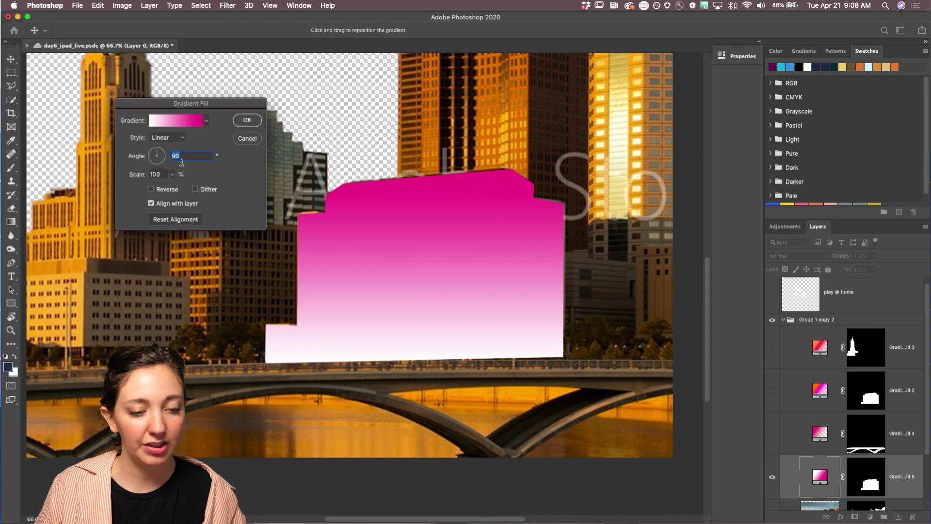
left_click(175, 124)
left_click_drag(201, 304, 77, 305)
left_click_drag(14, 306, 214, 304)
left_click_drag(79, 306, 14, 305)
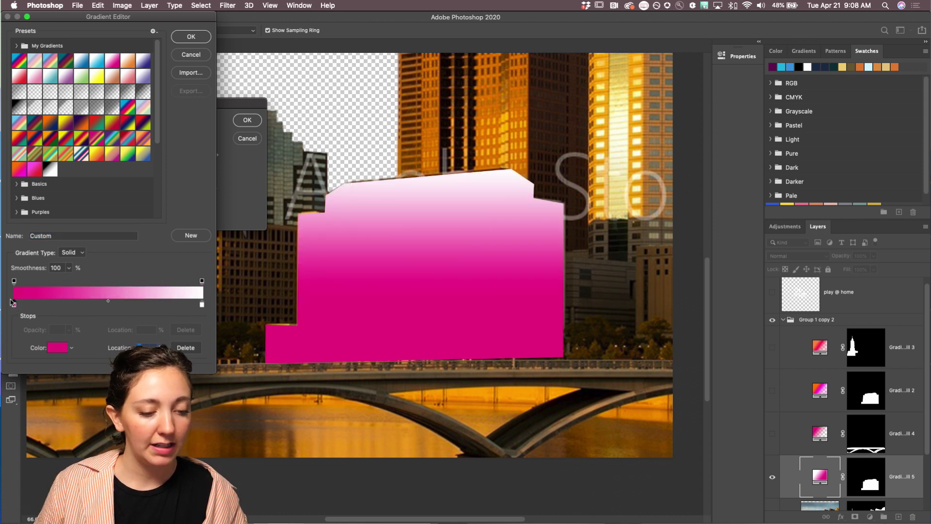
left_click(198, 42)
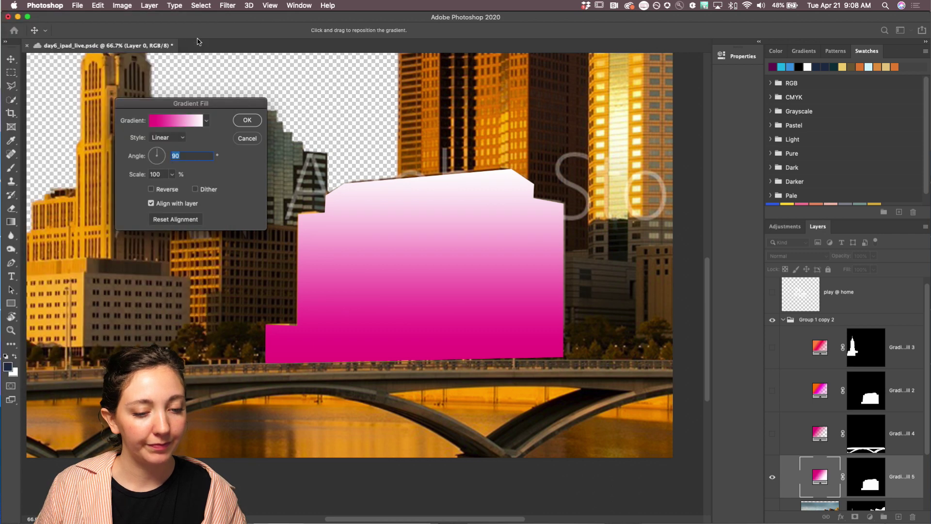
left_click(248, 120)
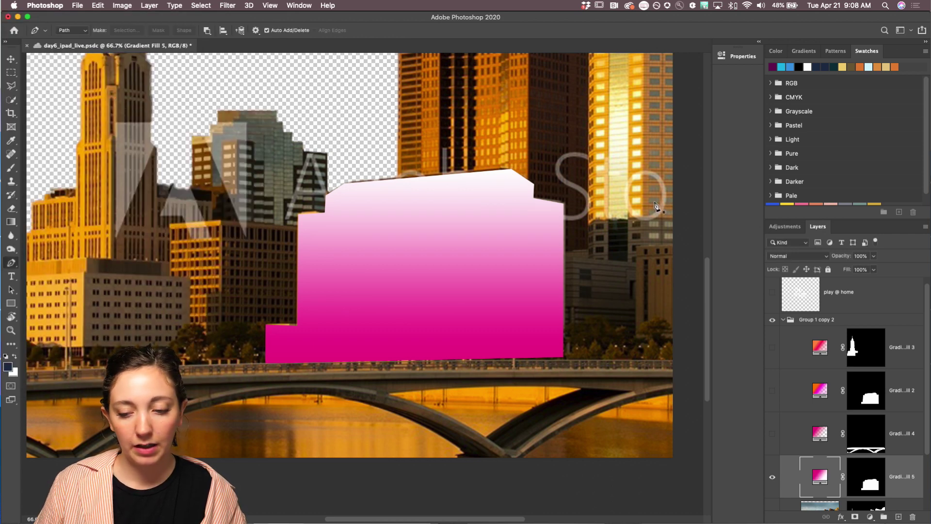
Set the building's new gradient fill layer to the Multiply blend mode and check it against the whole skyline.
left_click(814, 255)
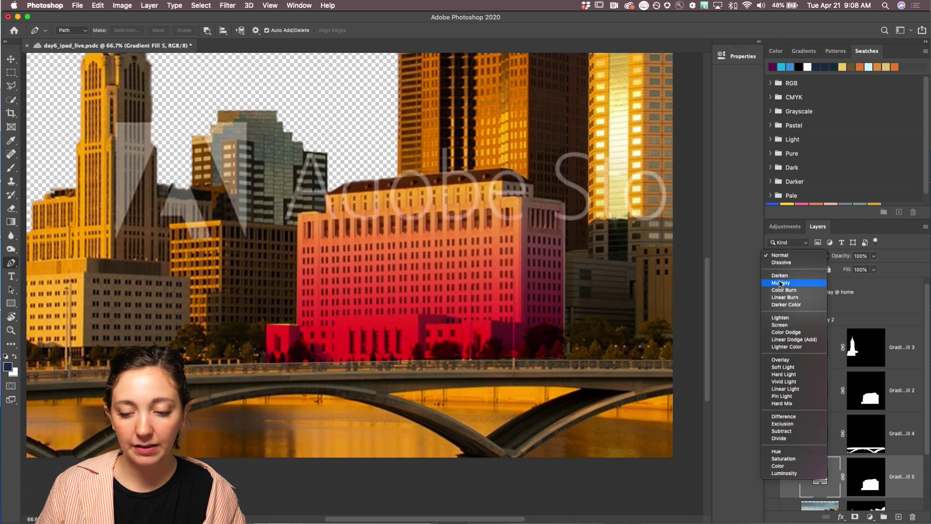
left_click(780, 283)
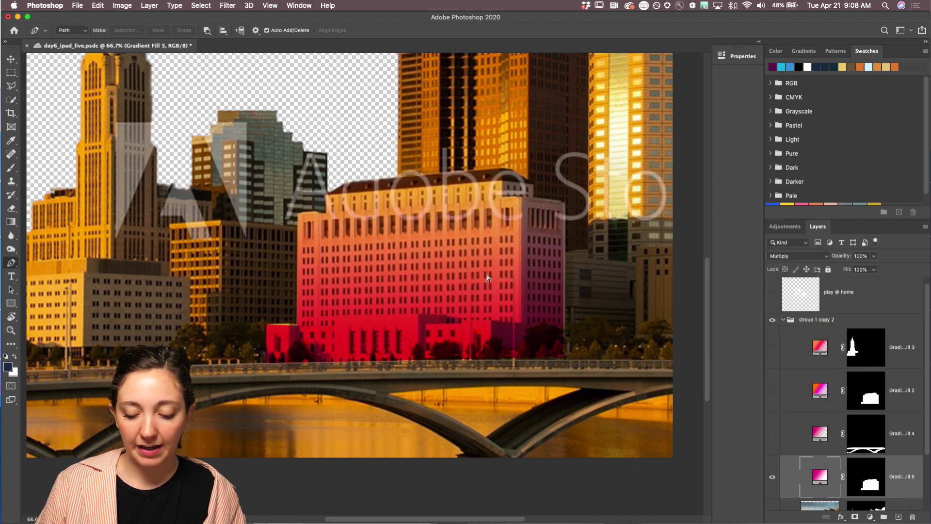
key("super+minus")
key("super+minus")
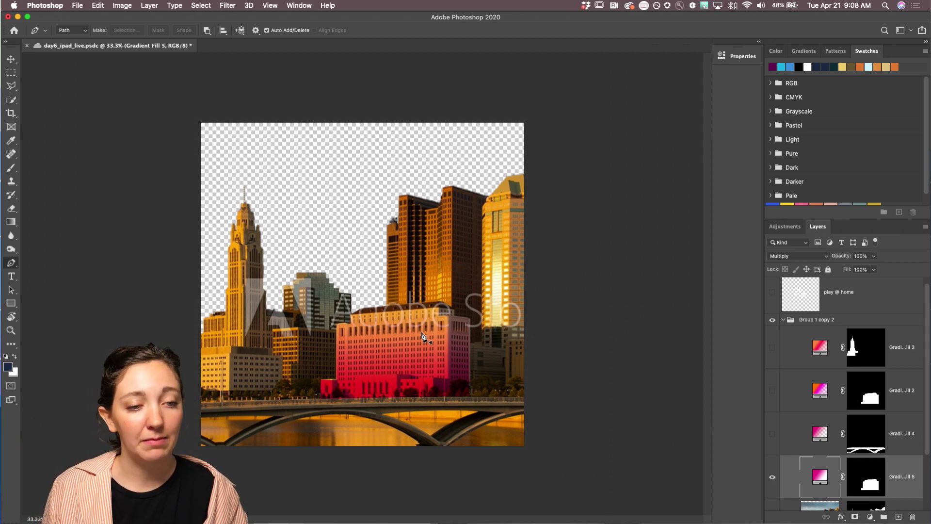
With the Pen tool, trace the bridge deck's top edge across the photo, its right end, and the right arch's underside down to the pier.
key("super+equal")
key("super+equal")
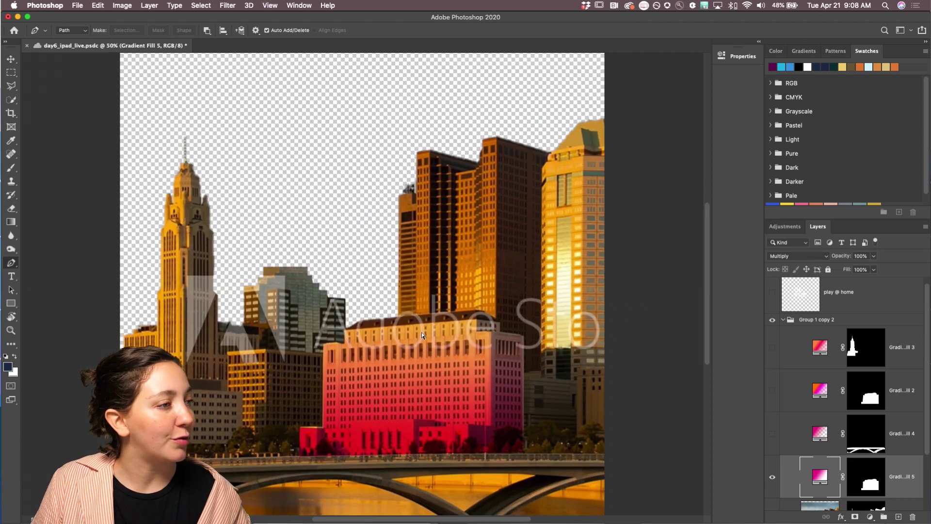
scroll(306, 269, "down", 10)
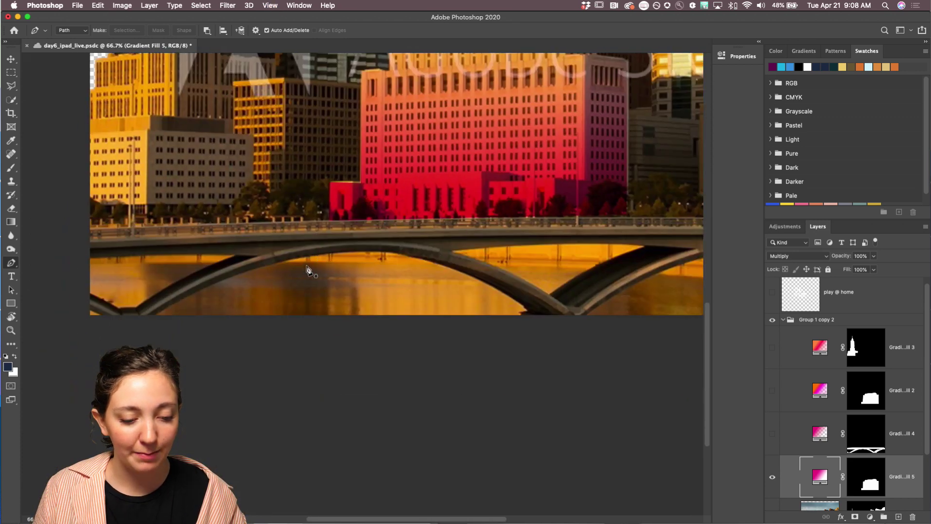
scroll(307, 270, "right", 3)
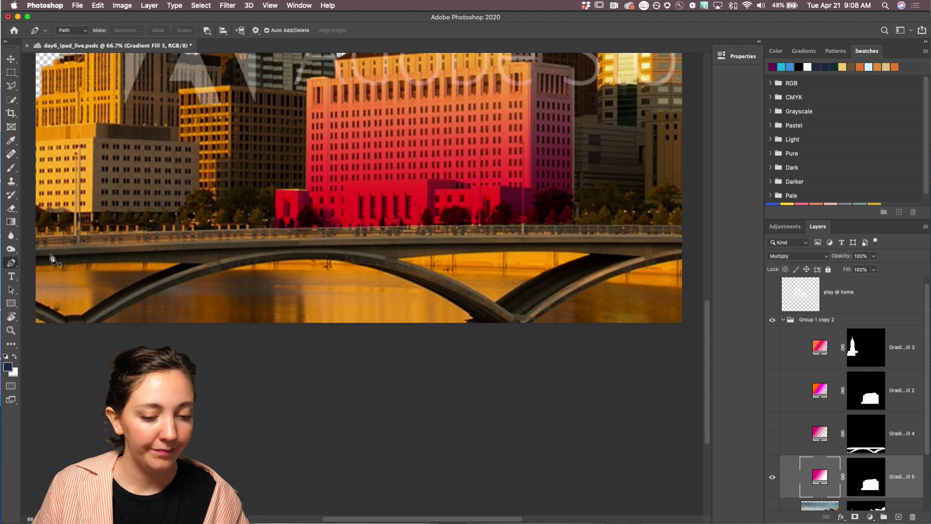
left_click(35, 247)
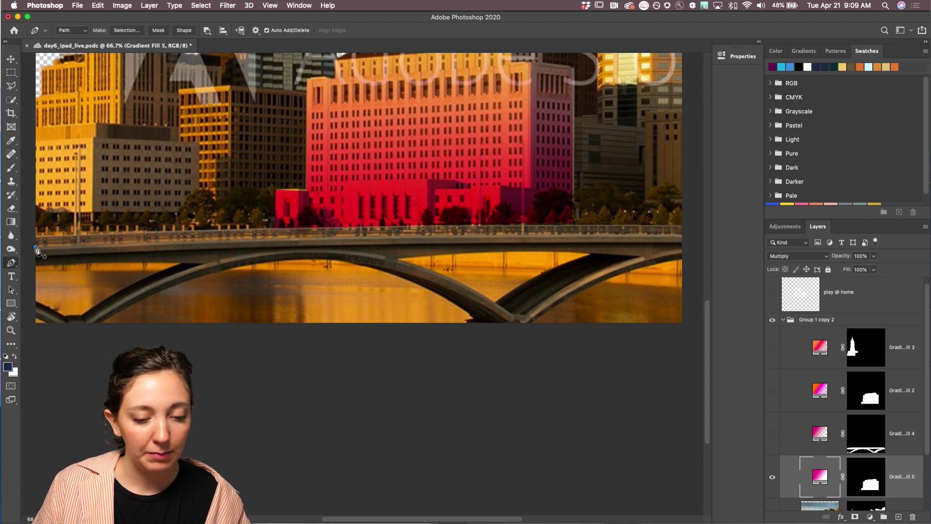
left_click(682, 236)
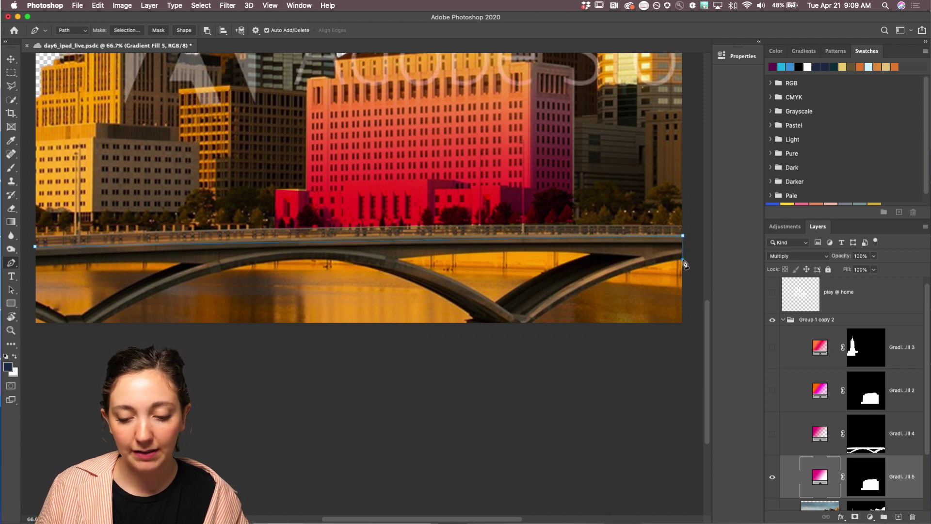
left_click(683, 259)
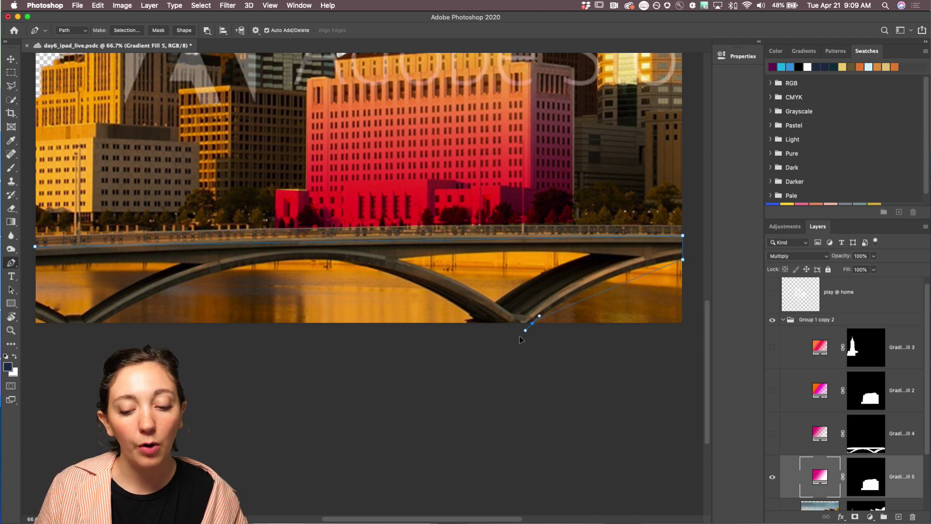
left_click_drag(486, 364, 464, 381)
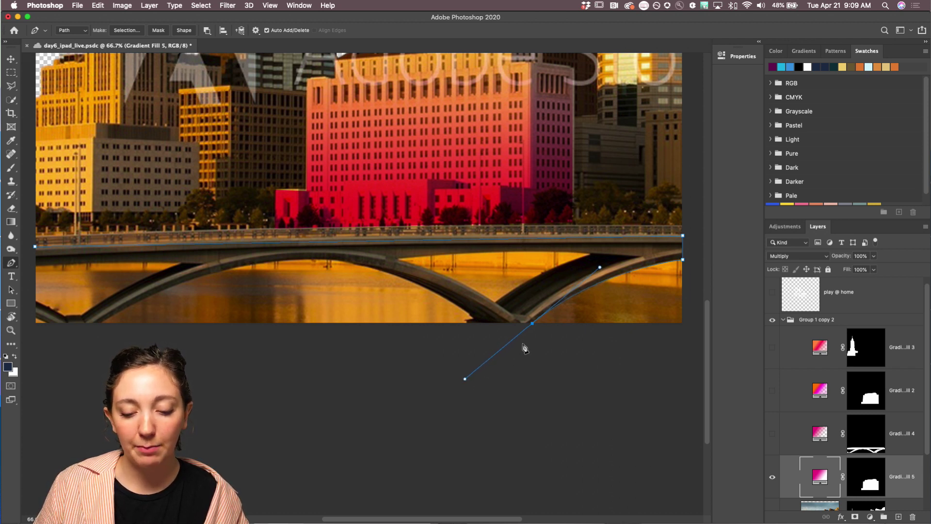
Undo the stray curved segment, turn the right pier's anchor into a corner, and run a straight segment across the pier's base.
left_click(422, 318)
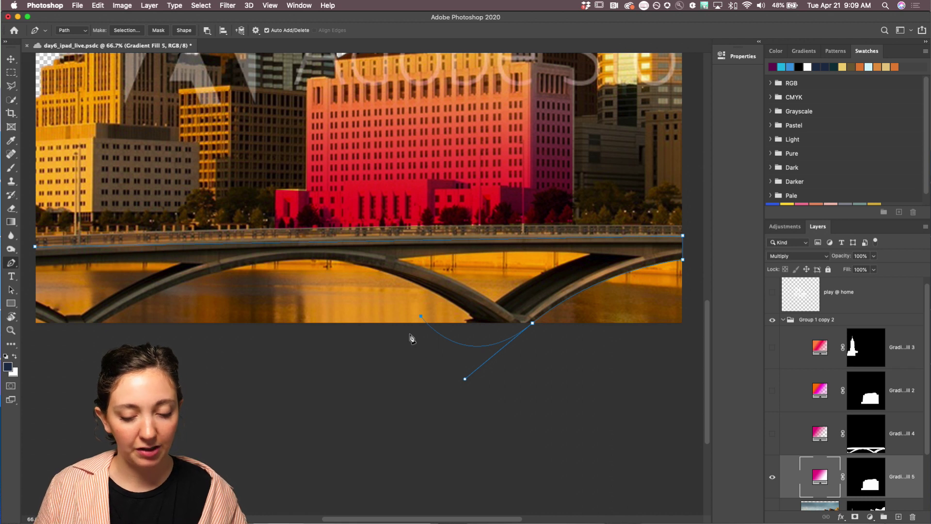
key("super+z")
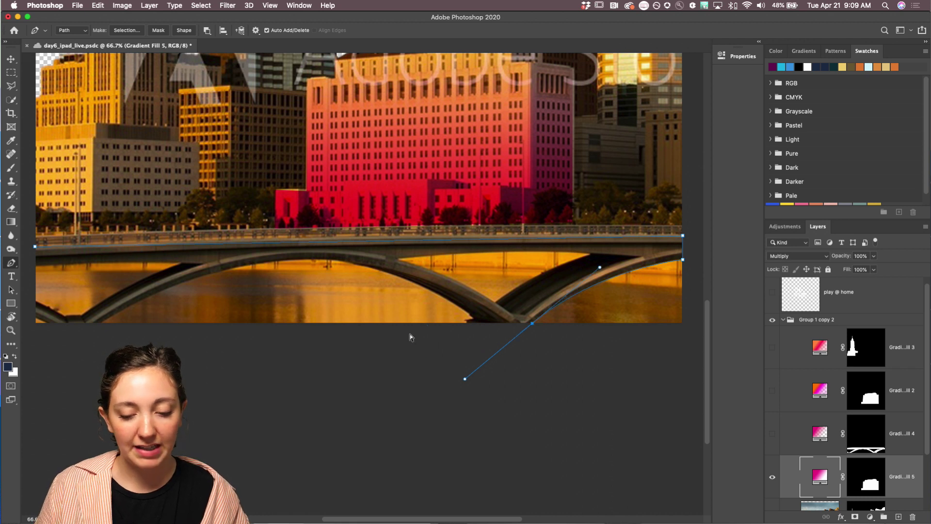
left_click(533, 324)
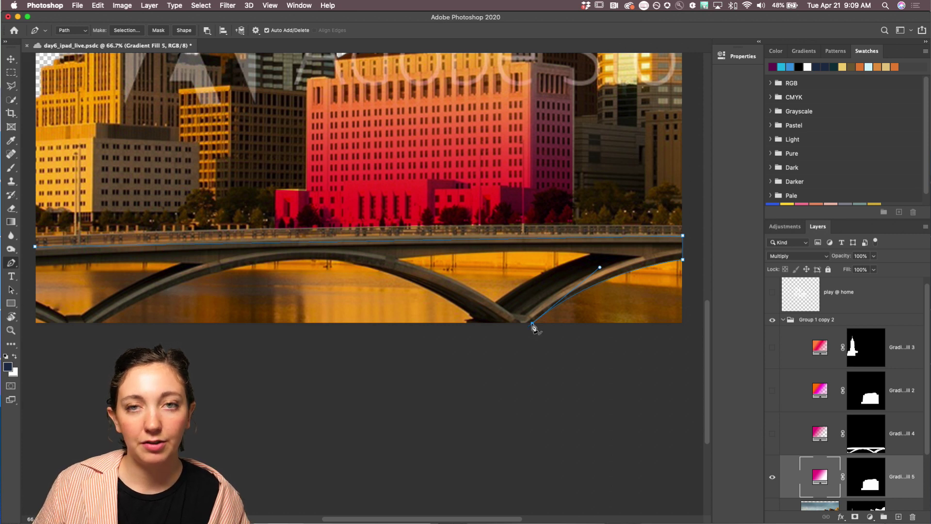
left_click(481, 322)
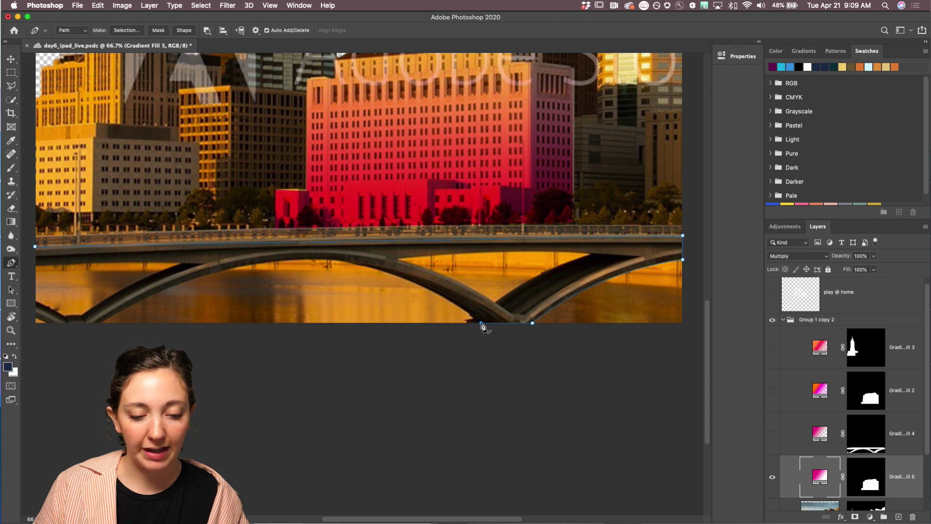
Trace the large middle arch with a curved segment ending in a corner at the left pier, and close the path around the bridge's left end.
key("super+minus")
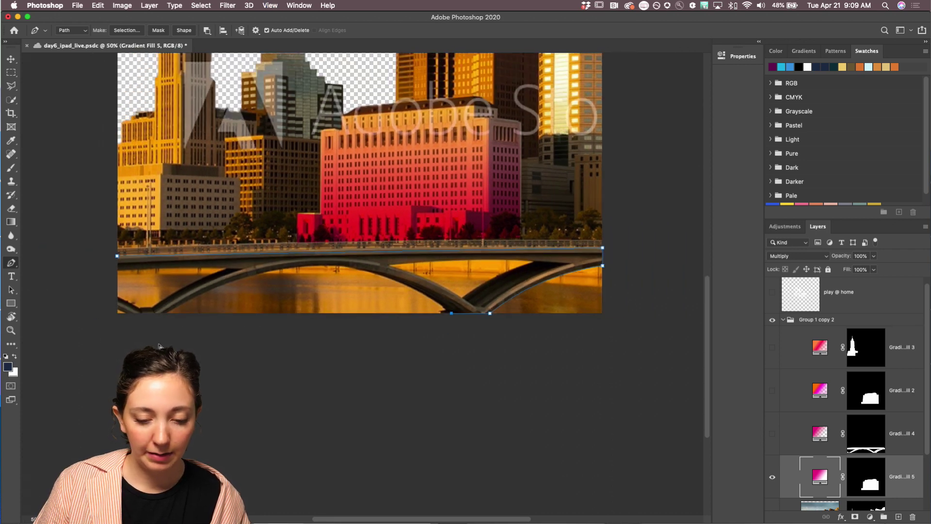
left_click(165, 314)
left_click_drag(165, 315, 220, 424)
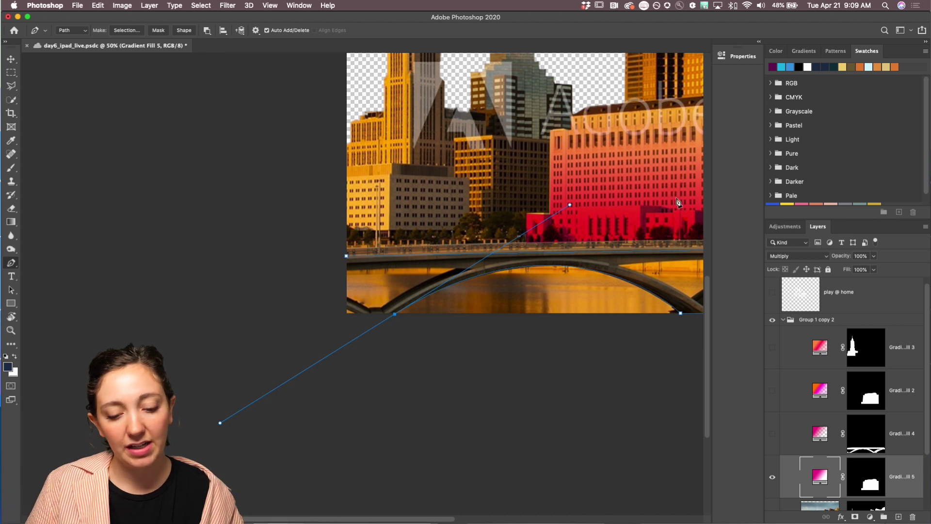
left_click(395, 315, "alt")
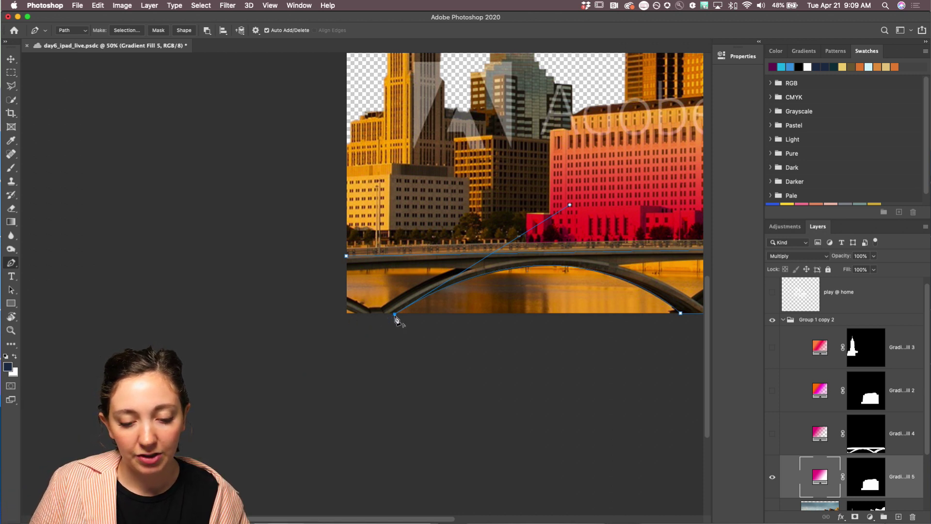
left_click(357, 314)
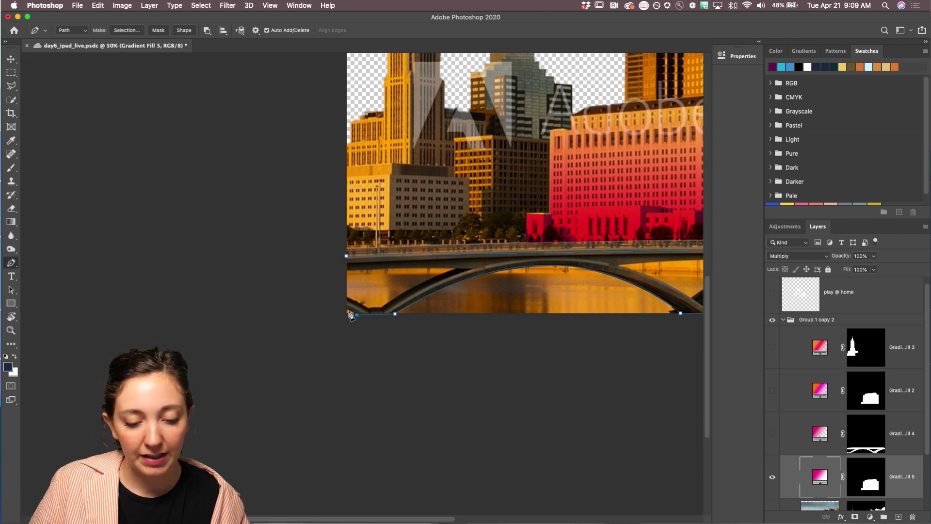
left_click(346, 256)
scroll(374, 286, "right", 8)
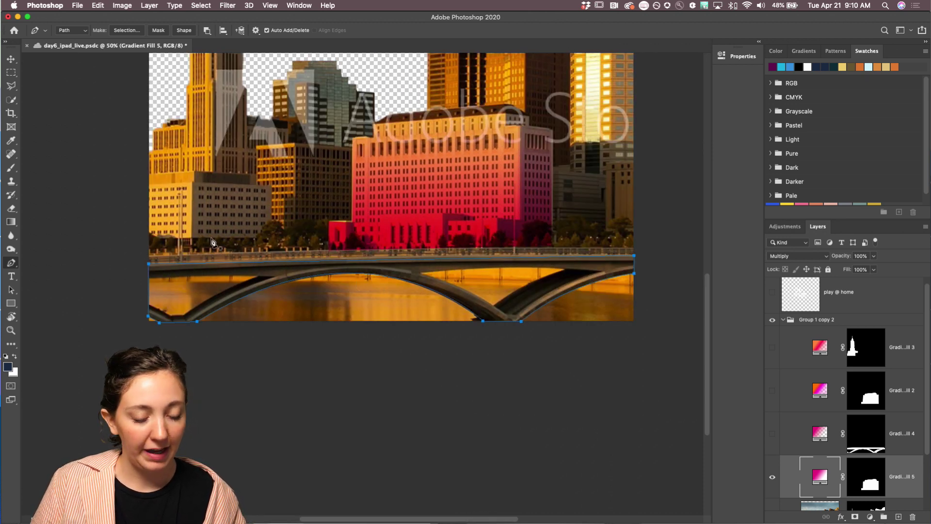
Convert the bridge path into a new anti-aliased selection with a feather radius of 0 pixels.
left_click(126, 30)
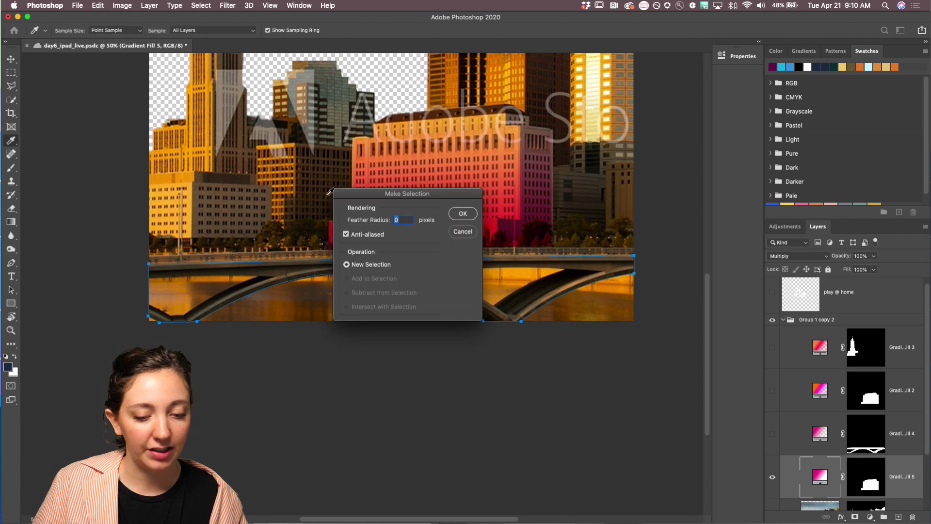
left_click(463, 213)
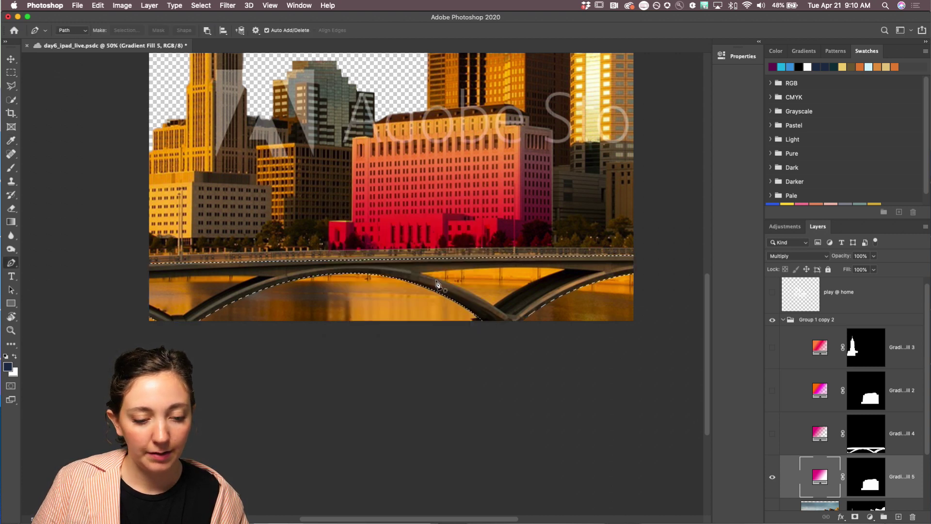
scroll(437, 284, "left", 2)
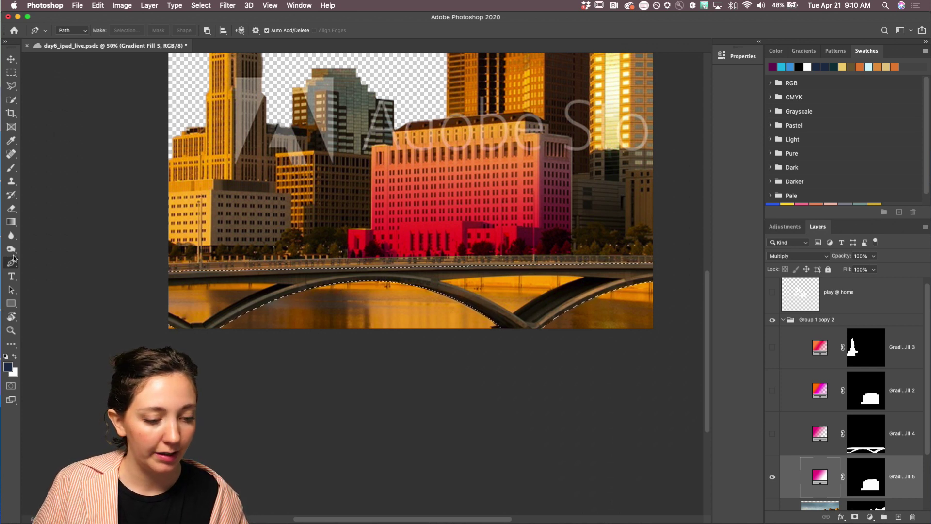
Select Layer 0 and trace a Pen tool path around the water opening between the deck and the arches at the bridge's left end.
left_click(71, 31)
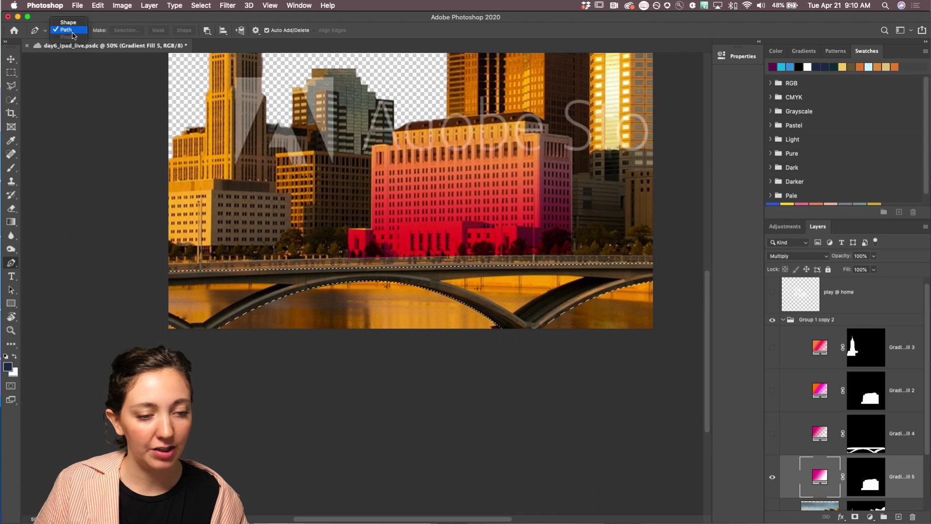
left_click(66, 30)
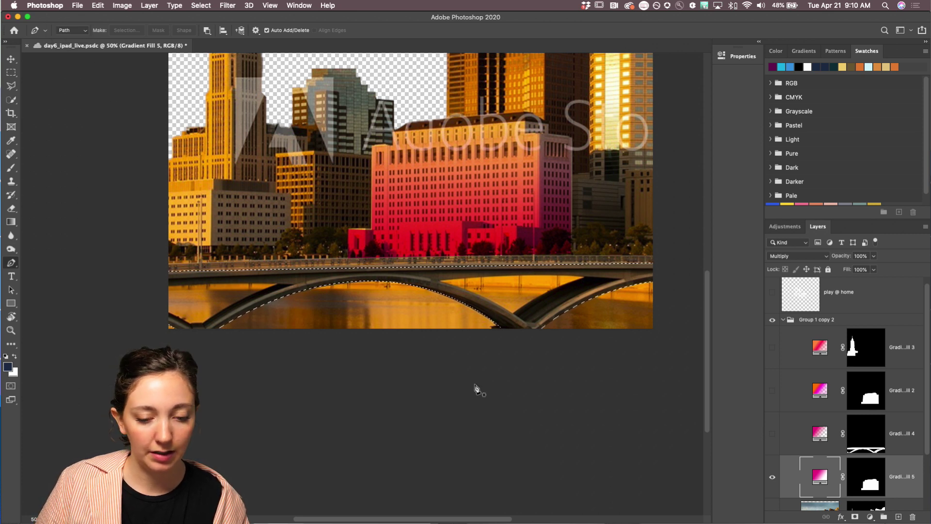
scroll(837, 506, "down", 2)
left_click(827, 485)
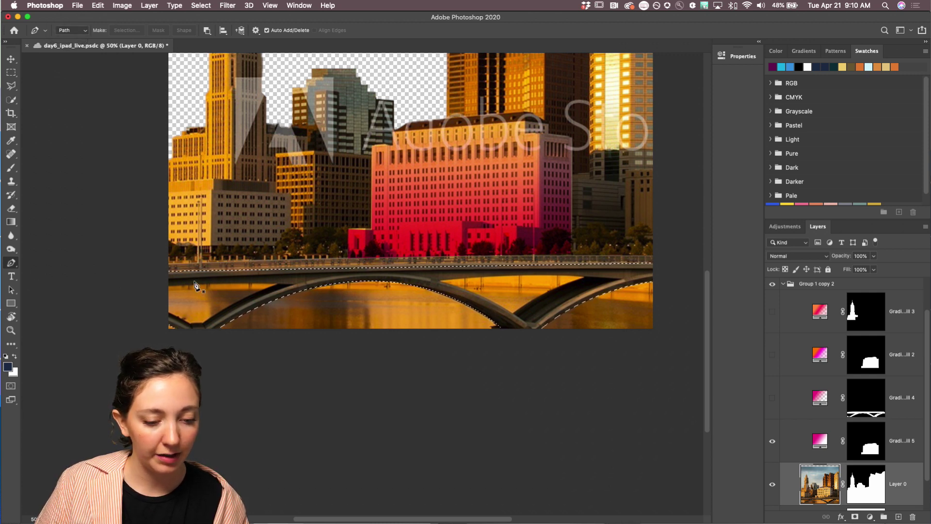
left_click(167, 287)
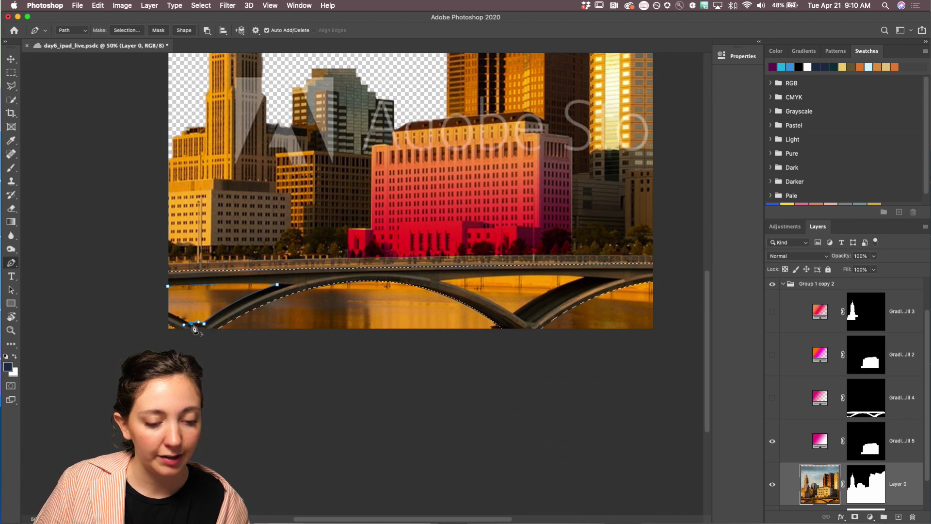
mouse_move(169, 313)
left_mouse_down()
mouse_move(140, 312)
mouse_move(143, 298)
mouse_move(156, 307)
left_mouse_up()
left_click(167, 311, "alt")
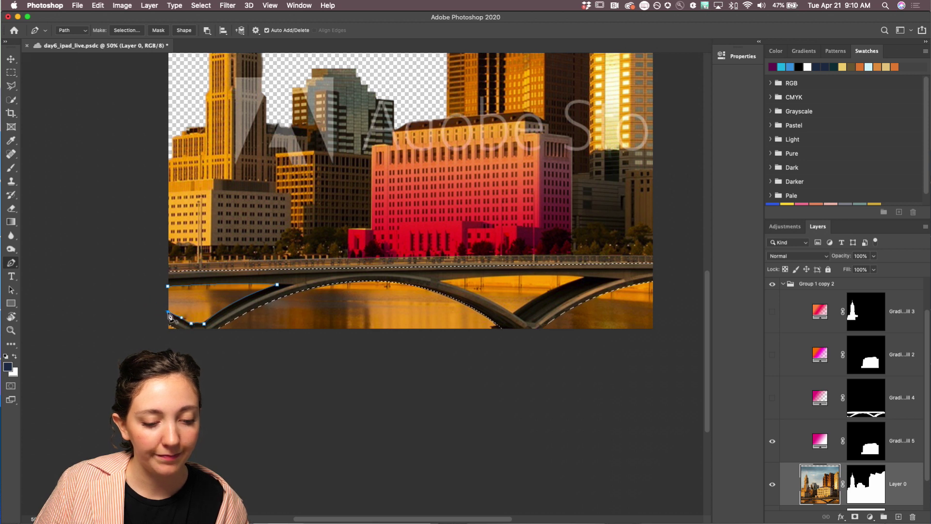
Try to cut the left water opening out of the bridge selection by converting its path with Subtract from Selection and a 0-pixel feather.
left_click(126, 30)
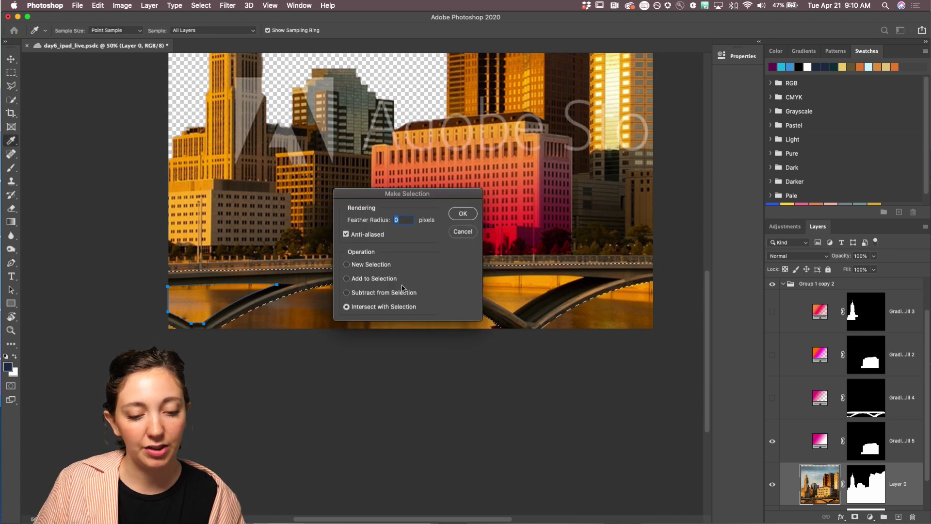
left_click(463, 214)
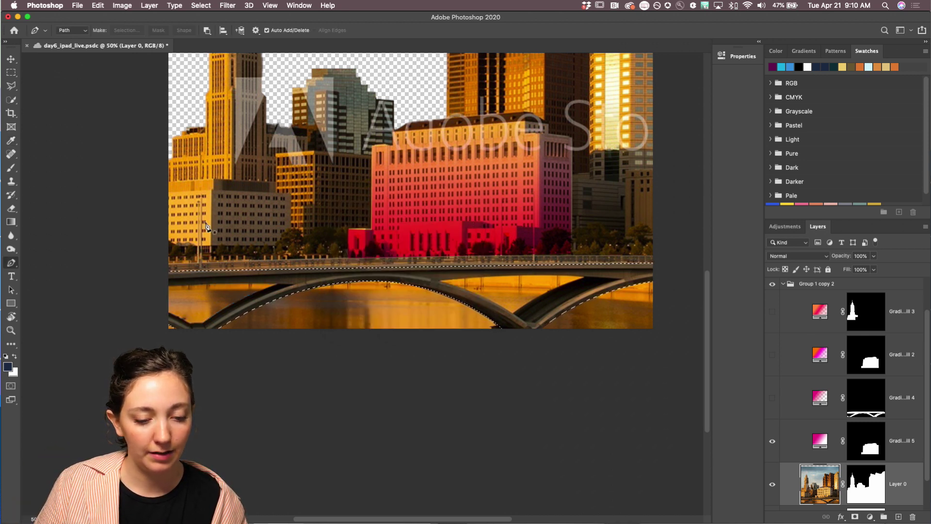
key("super+z")
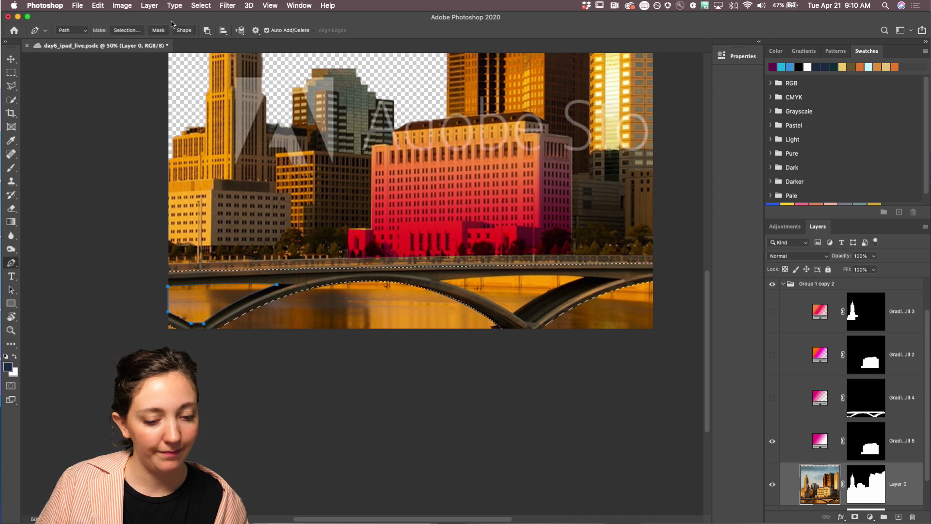
left_click(127, 30)
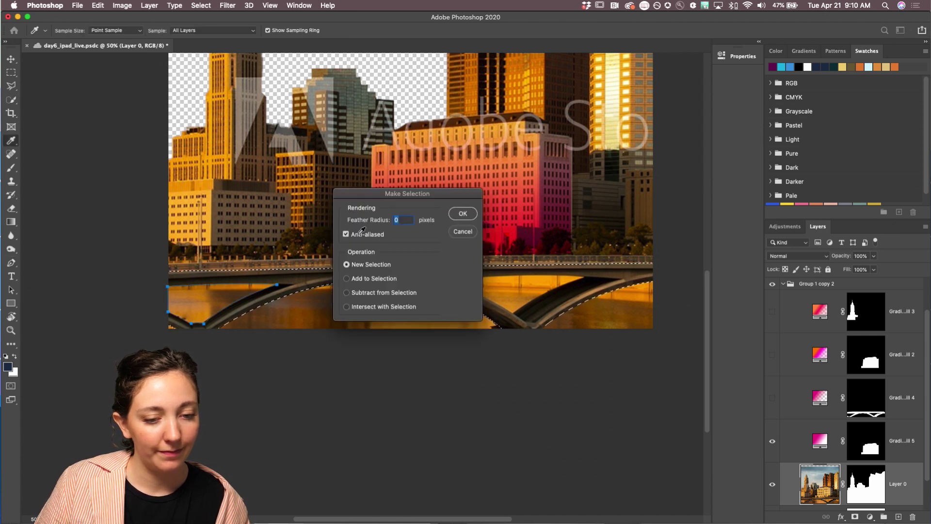
left_click(358, 293)
left_click(463, 214)
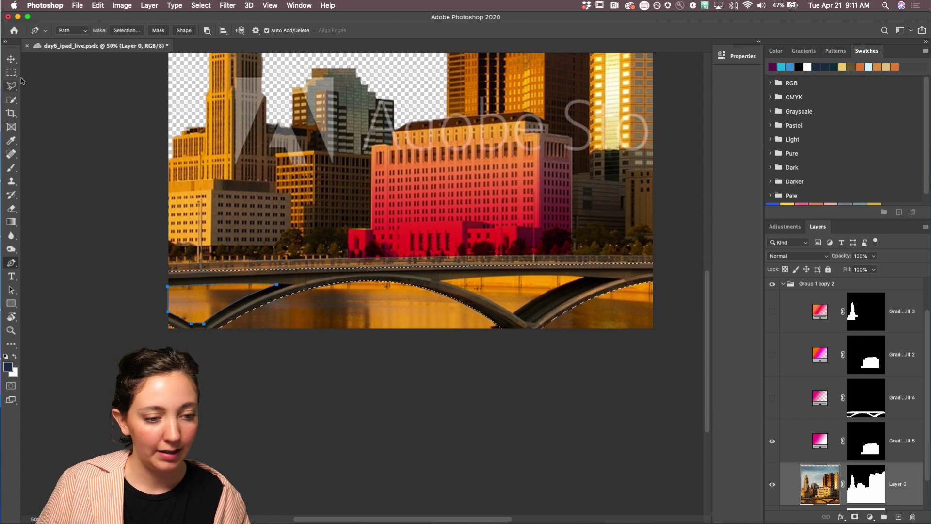
key("v")
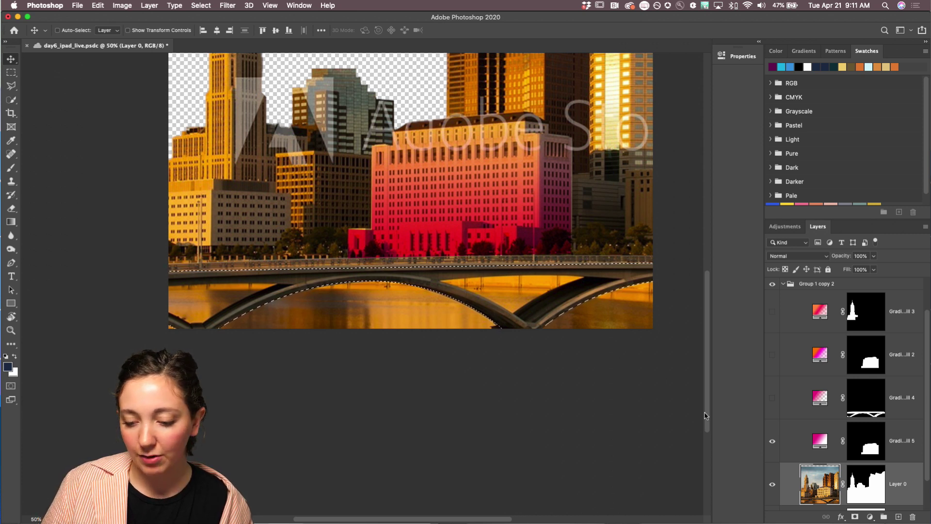
left_click(870, 517)
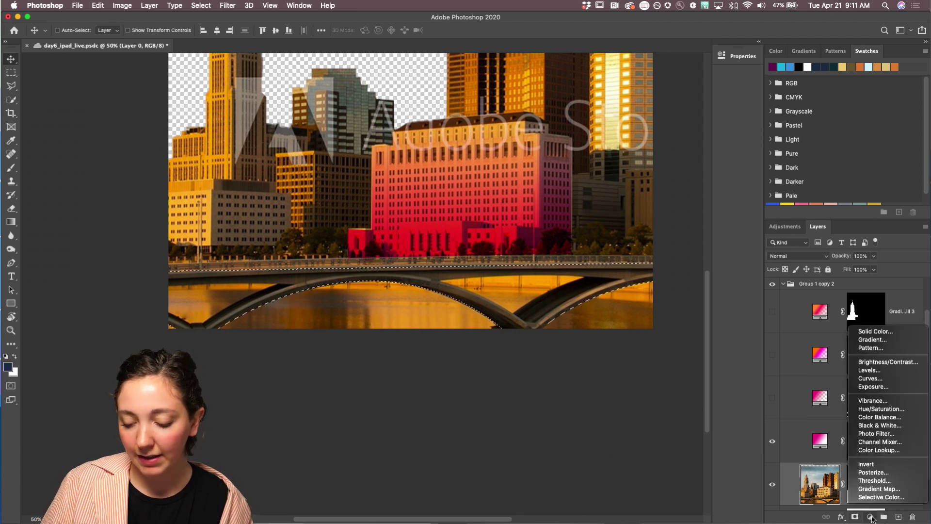
left_click(875, 331)
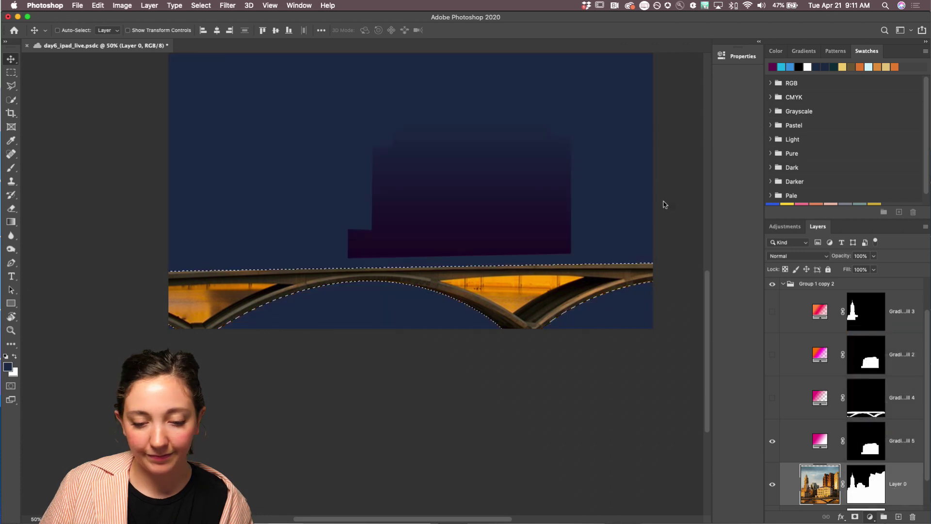
left_click(224, 51)
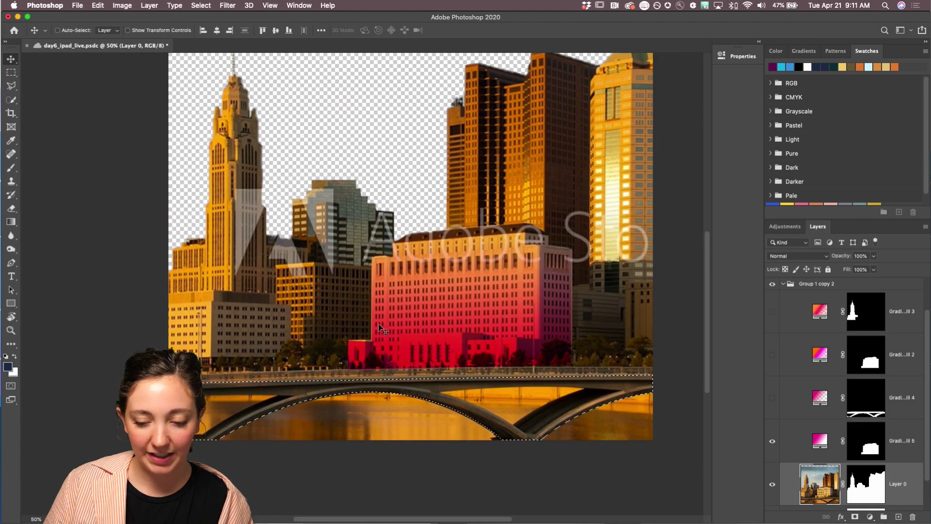
Retrace the water opening at the bridge's left end with the Pen tool and subtract it from the bridge selection with a 0-pixel feather.
scroll(186, 297, "down", 2)
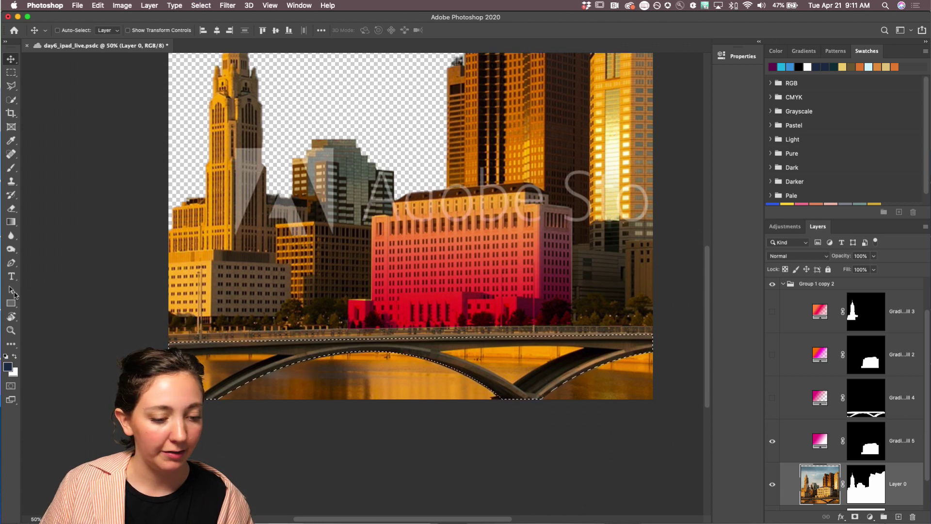
left_click(10, 262)
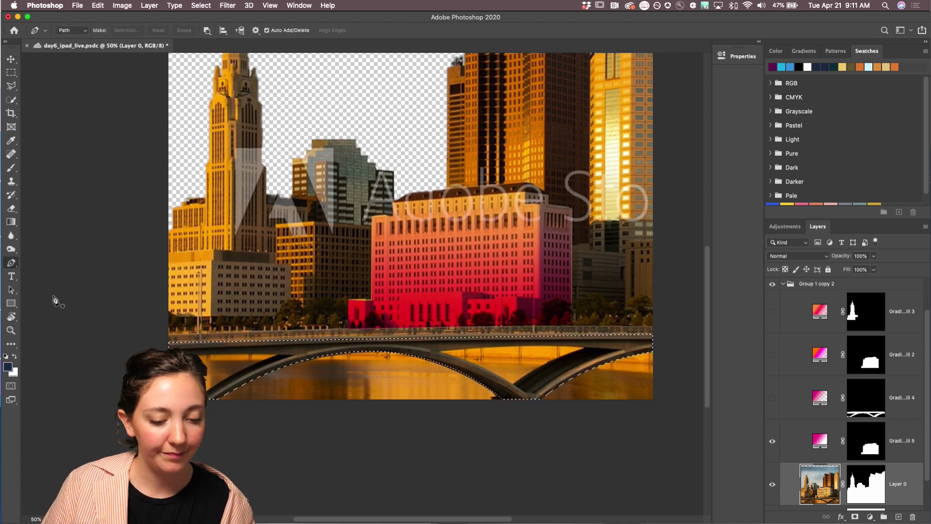
left_click(277, 356)
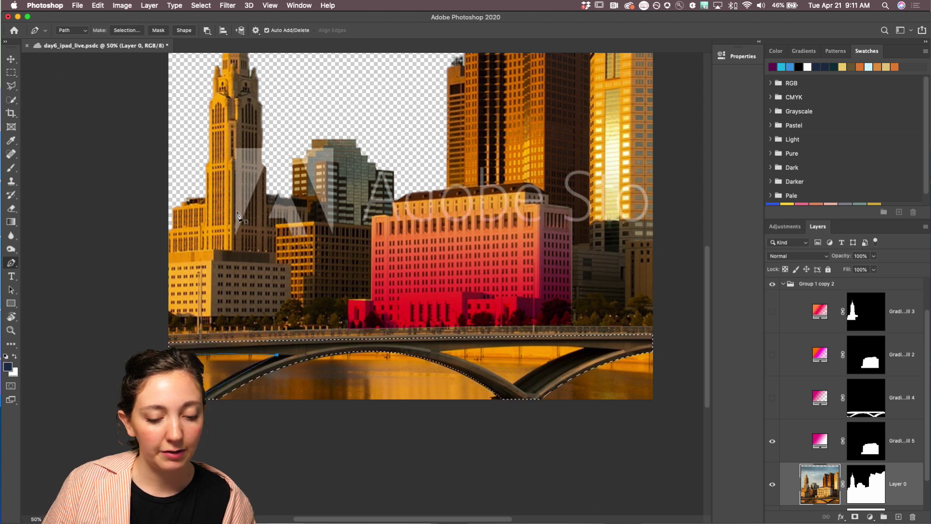
key("super+z")
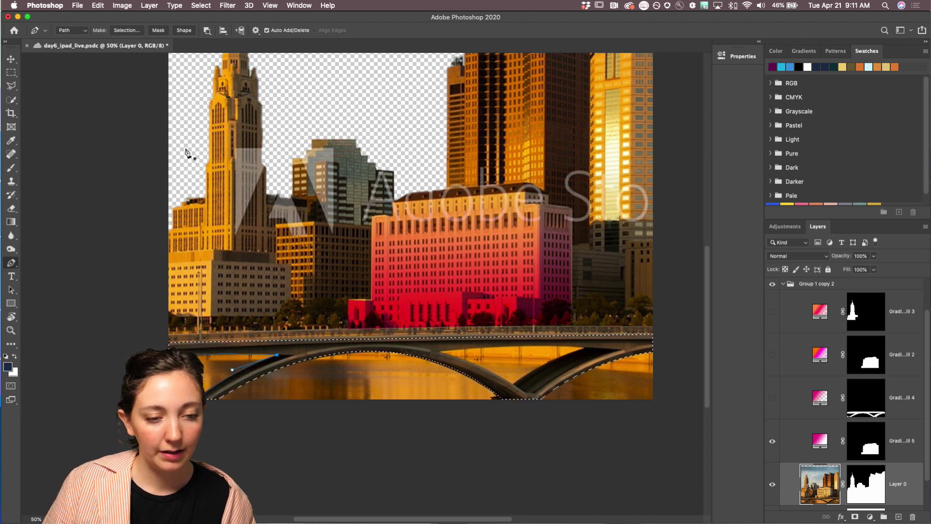
left_click(126, 31)
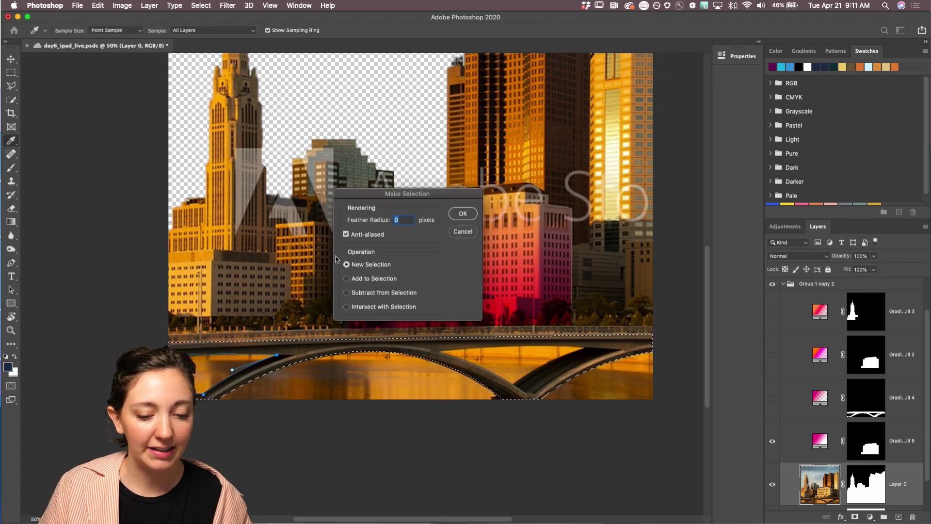
left_click(469, 214)
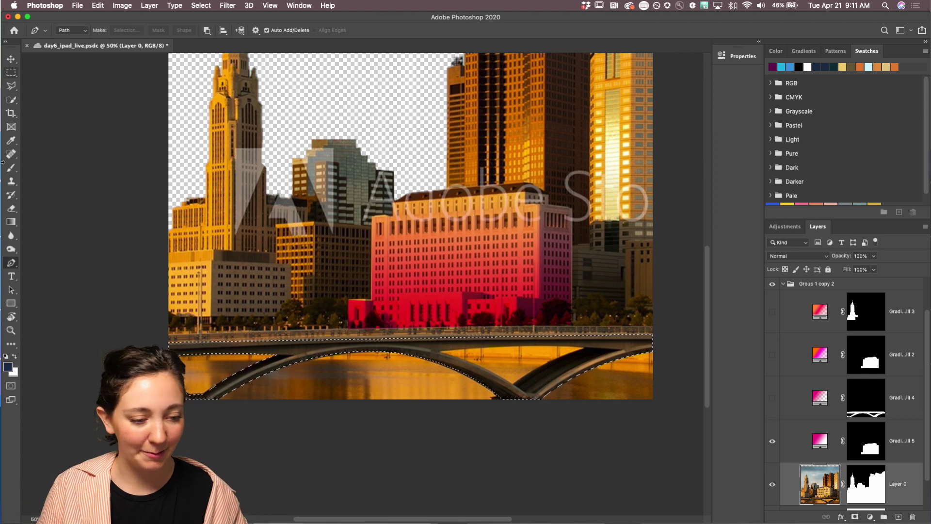
Trace the water opening between the deck and the two arches and subtract it from the bridge selection with a 0-pixel feather.
left_click(440, 351)
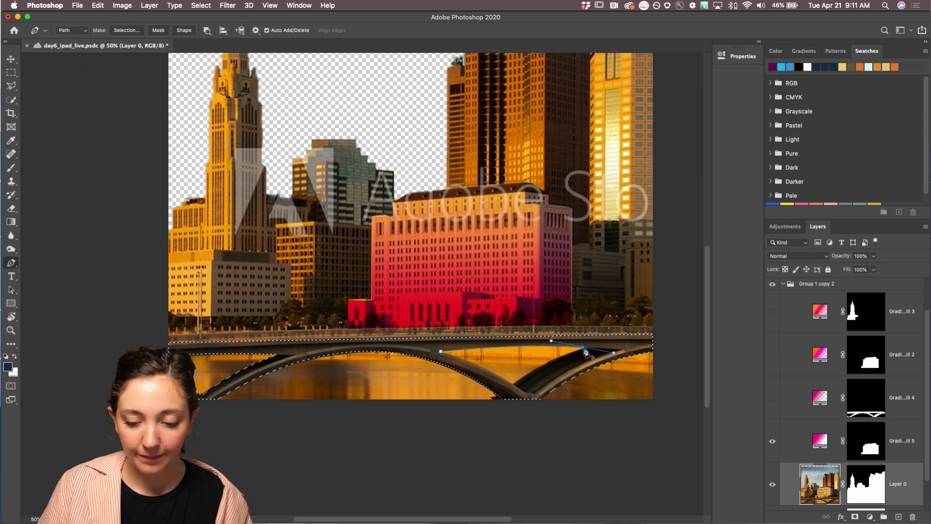
left_click(583, 347, "alt")
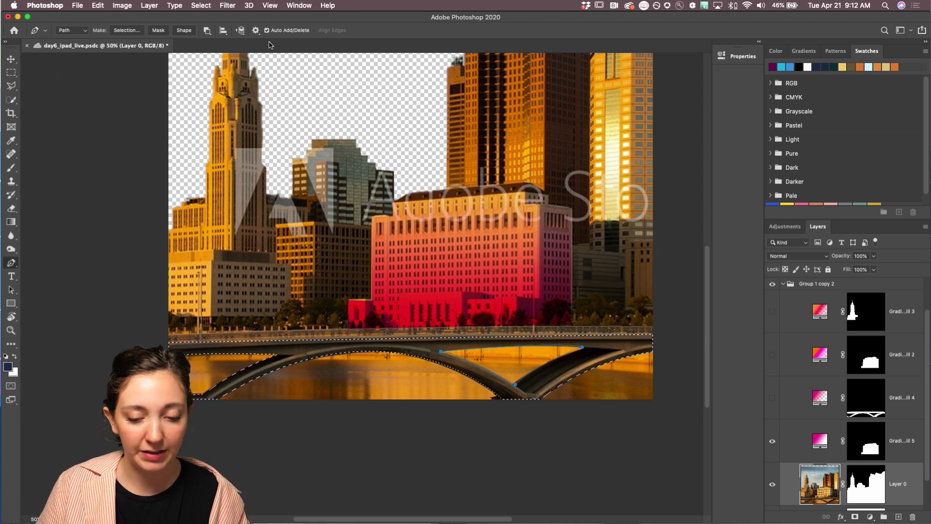
left_click(131, 32)
left_click(363, 306)
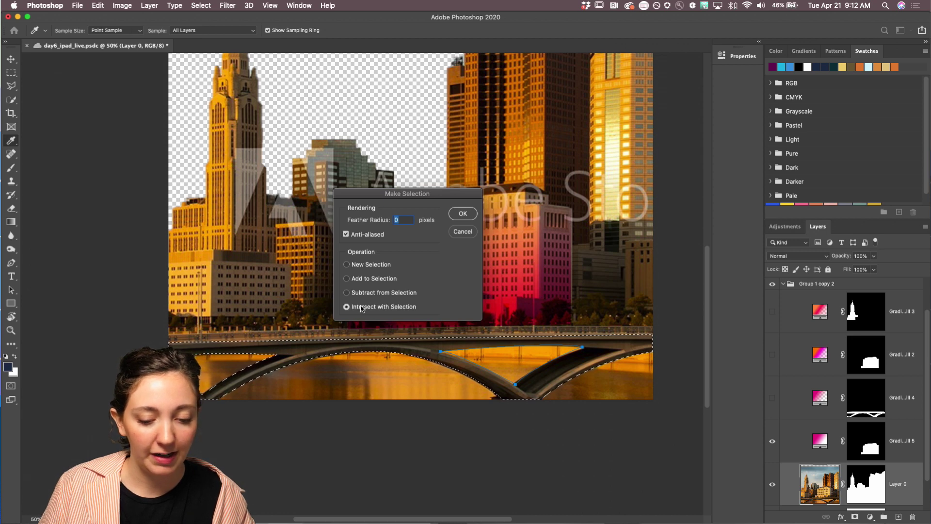
left_click(463, 214)
Add a gradient fill layer from the bridge selection using the Magenta preset.
key("super+minus")
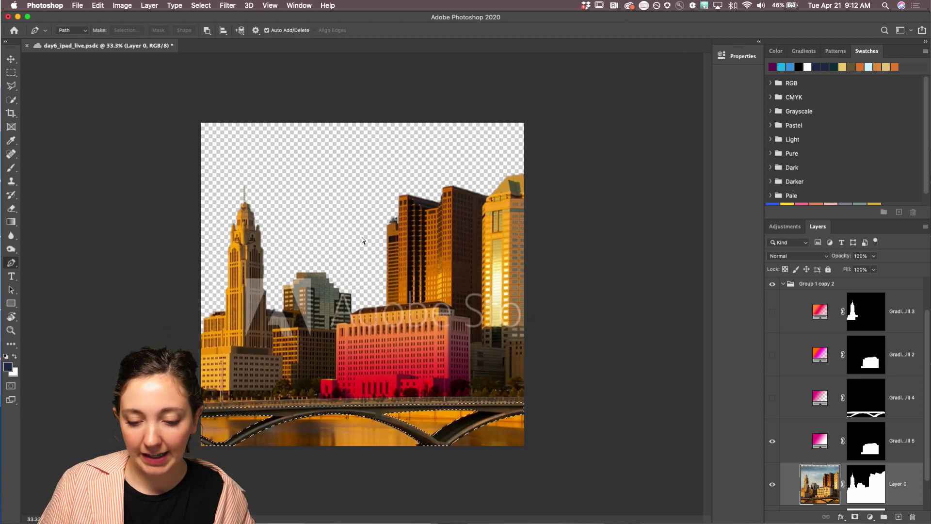
left_click(868, 517)
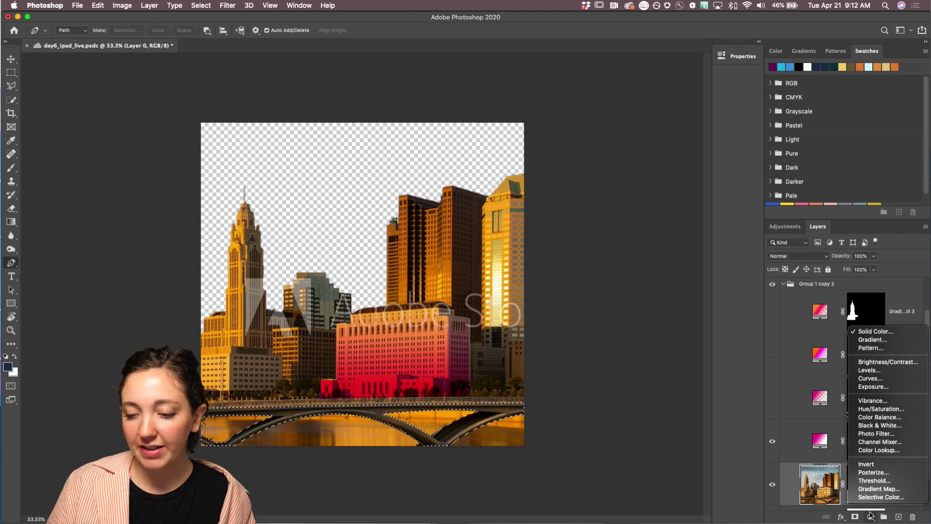
left_click(878, 341)
left_click(185, 125)
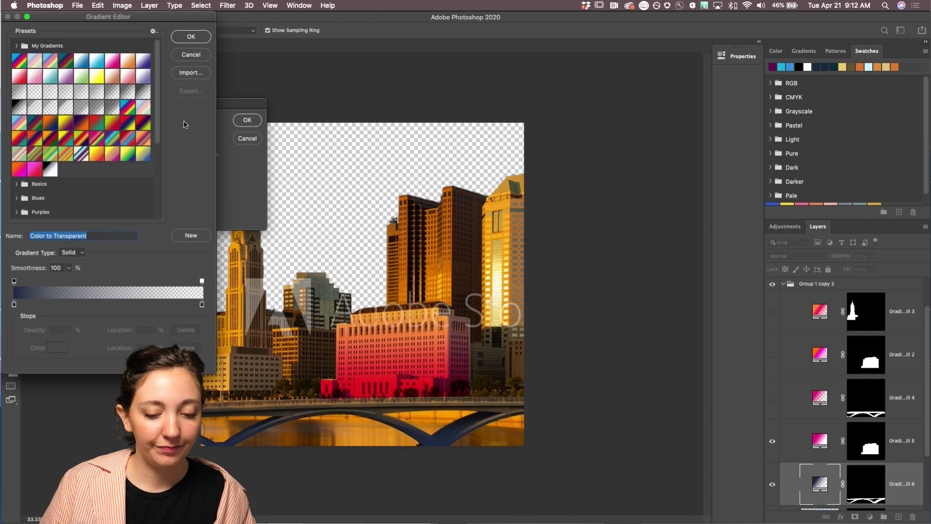
left_click(19, 74)
left_click(110, 62)
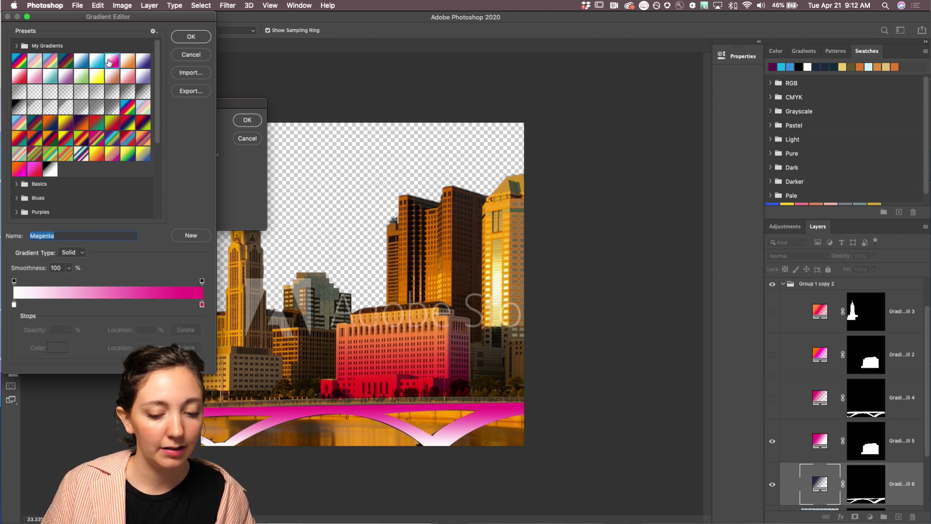
left_click(192, 38)
Rearrange the bridge gradient's stops to run from magenta at 0% to white at 100%, and set the fill layer's blend mode to Multiply.
left_click(170, 128)
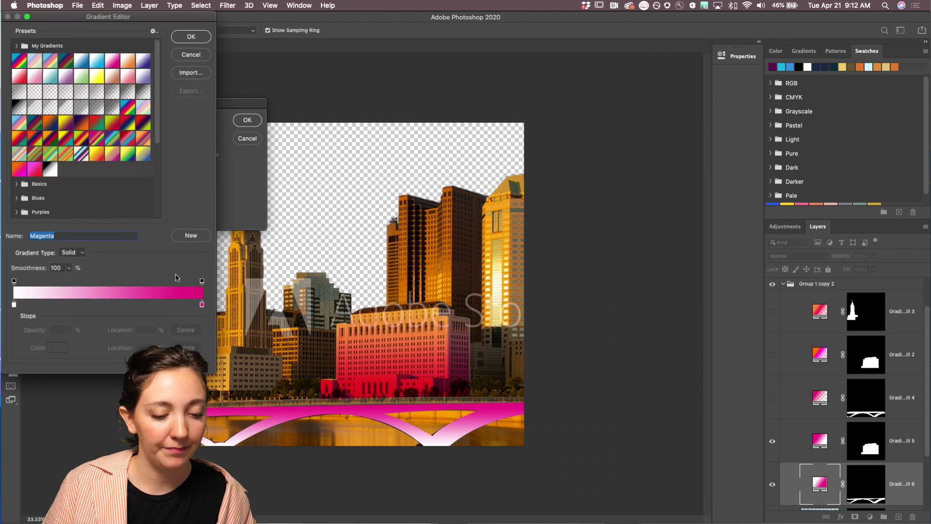
mouse_move(202, 311)
left_mouse_down()
mouse_move(48, 307)
mouse_move(198, 306)
mouse_move(200, 321)
mouse_move(201, 304)
left_mouse_up()
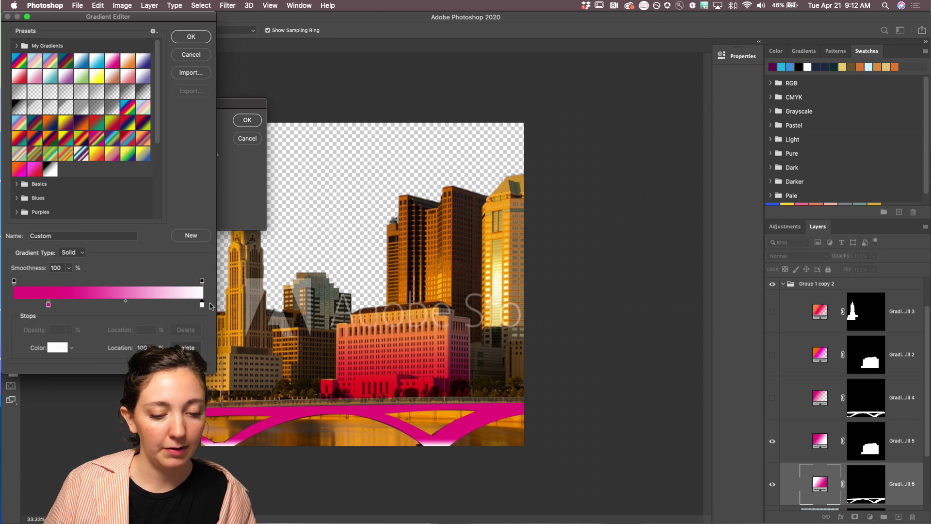
left_click_drag(51, 307, 14, 306)
left_click(190, 37)
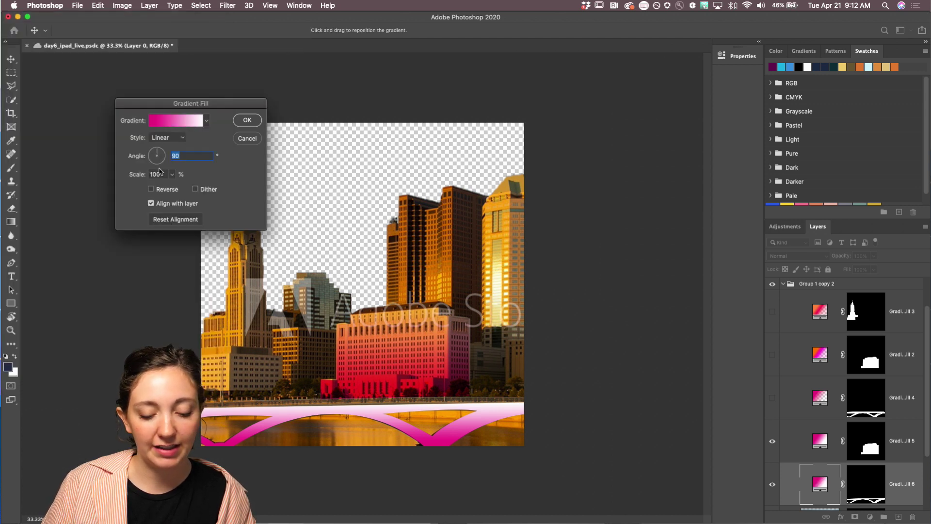
left_click(247, 120)
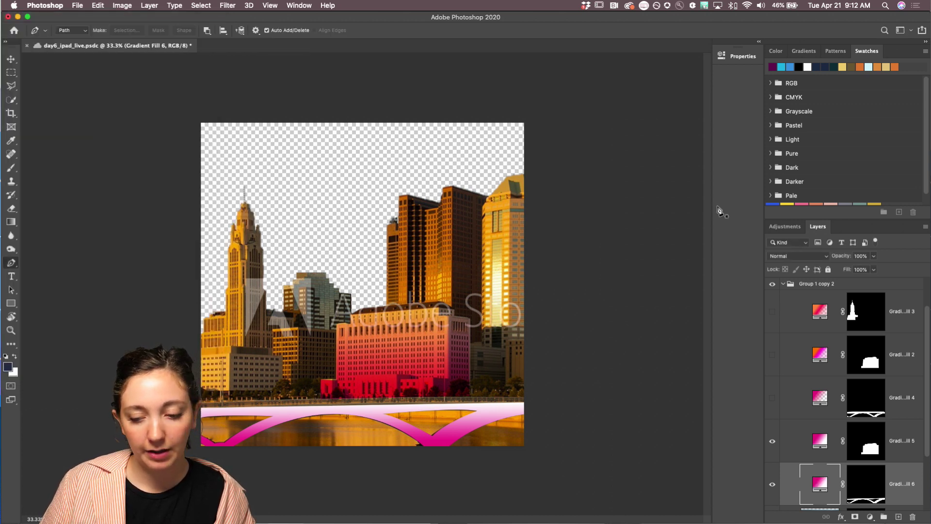
left_click(790, 256)
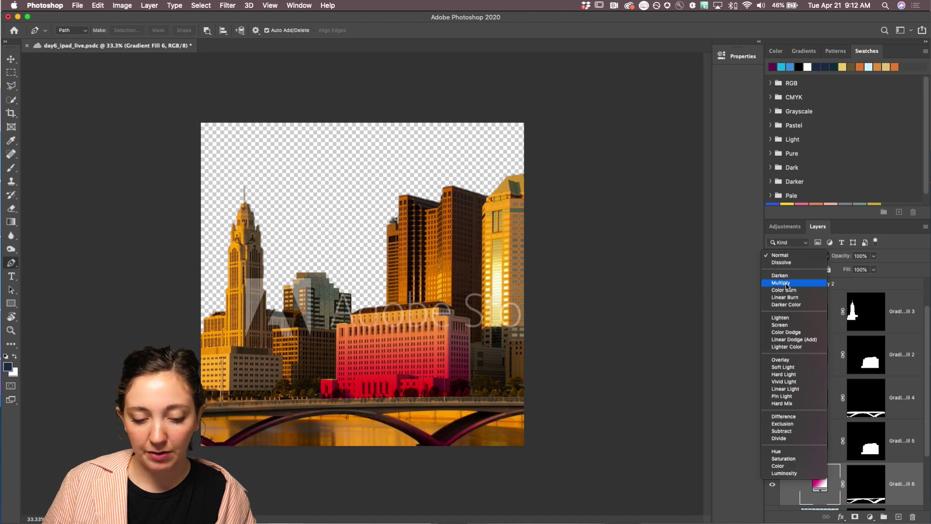
left_click(787, 284)
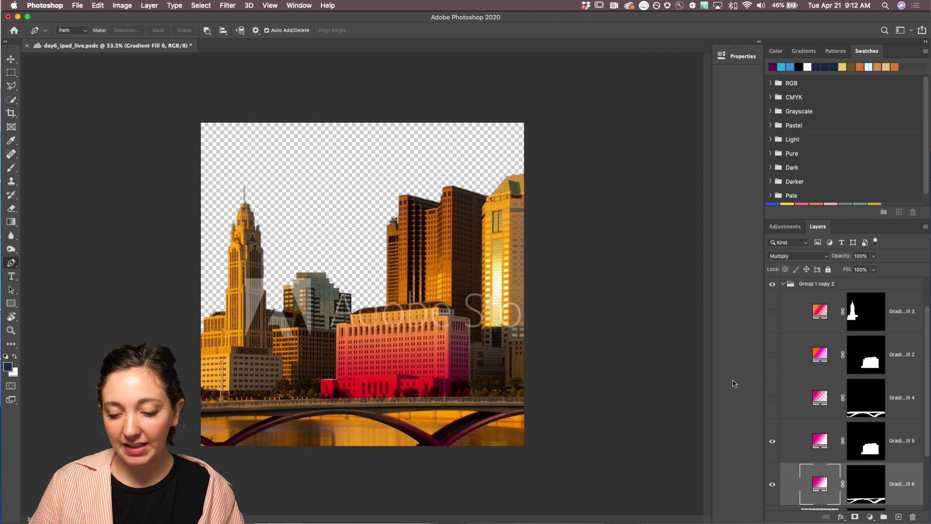
Show the tower's gradient fill, the pink building's second gradient fill and the background gradient fill below Layer 0.
left_click(772, 311)
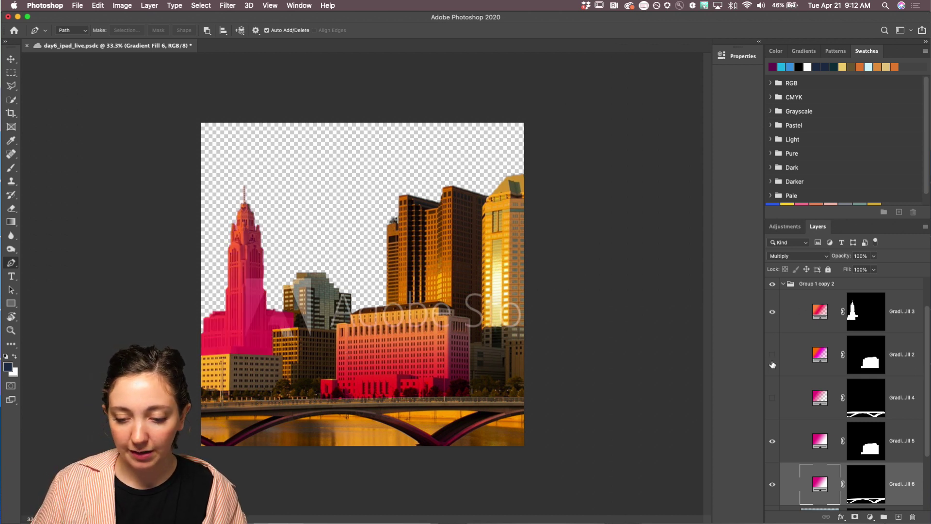
left_click(772, 361)
scroll(846, 403, "down", 3)
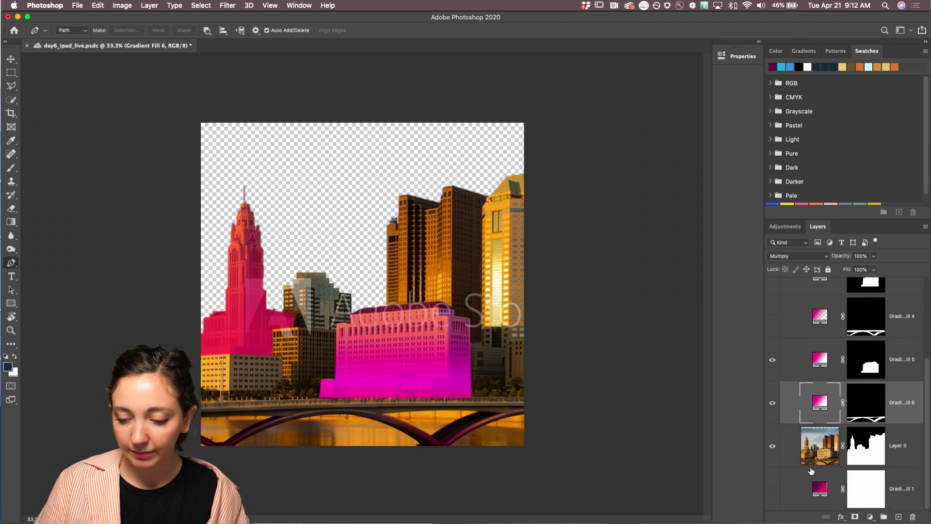
left_click(773, 490)
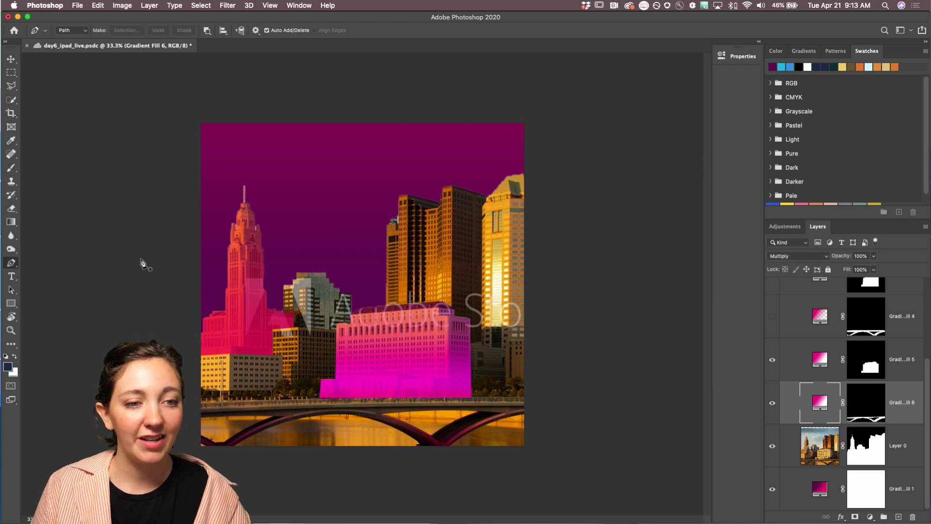
Switch to Chrome to view the livestream schedule, and return to Photoshop.
mouse_move(221, 523)
left_click(221, 503)
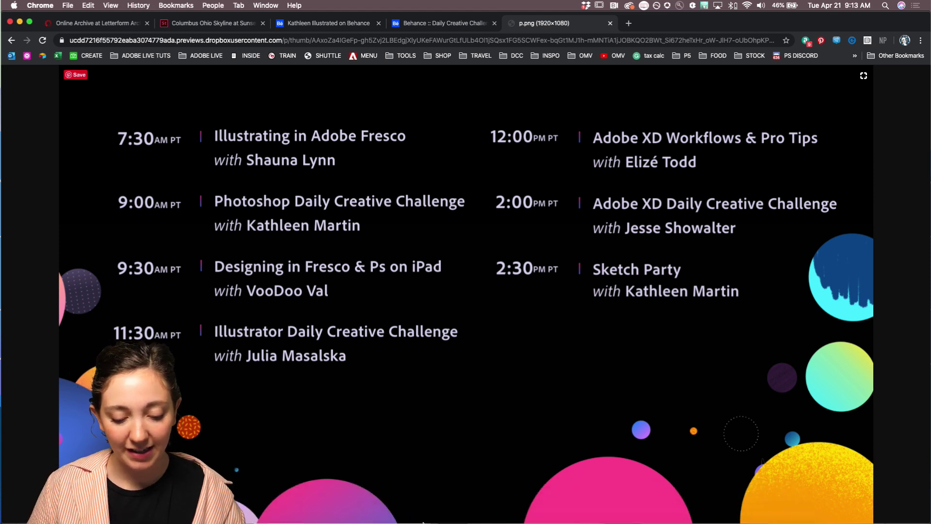
mouse_move(387, 522)
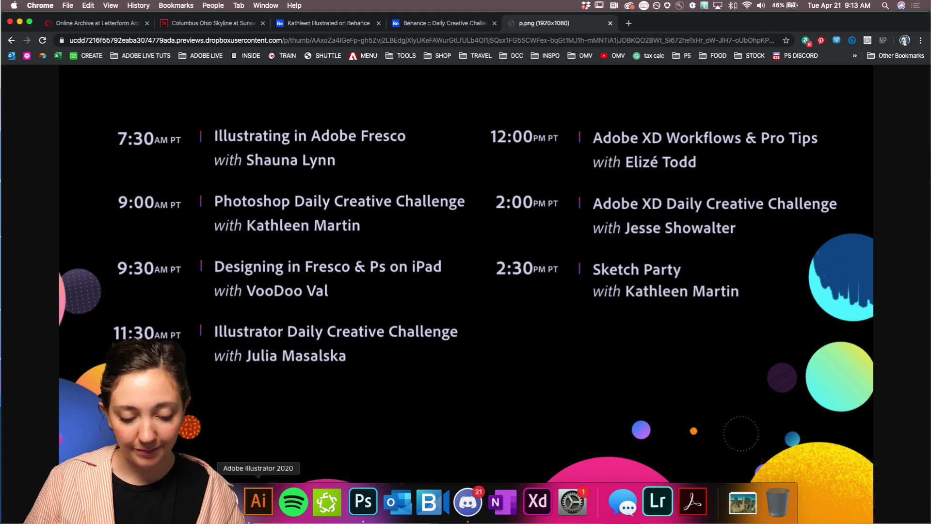
left_click(363, 502)
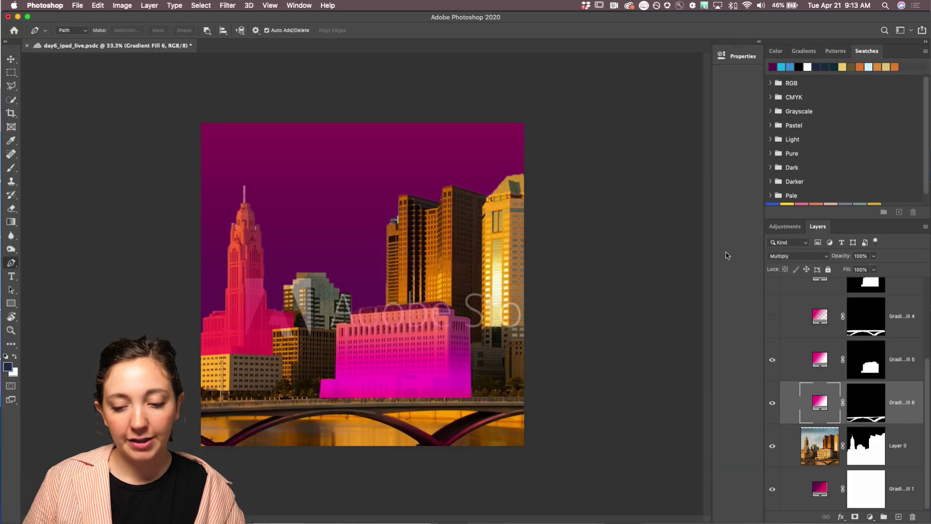
Show the play @ home text layer and save the document.
left_click(773, 299)
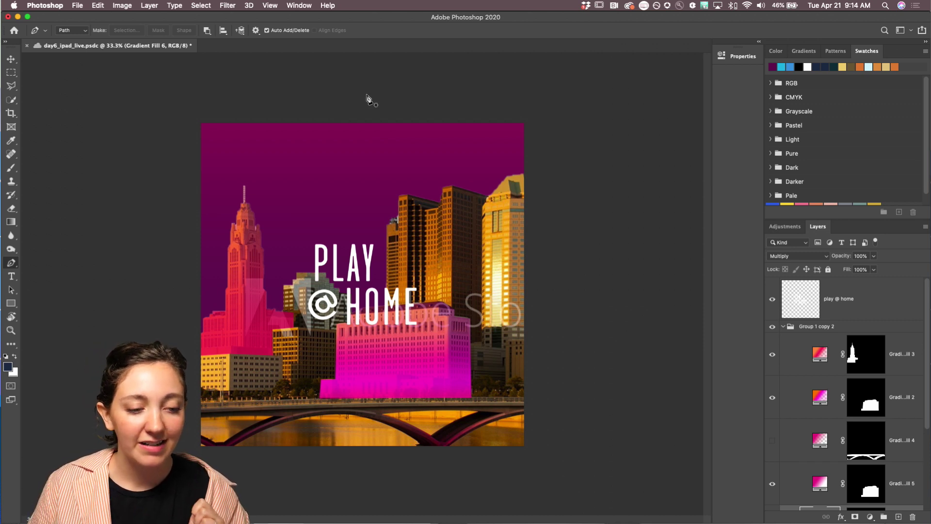
left_click(77, 6)
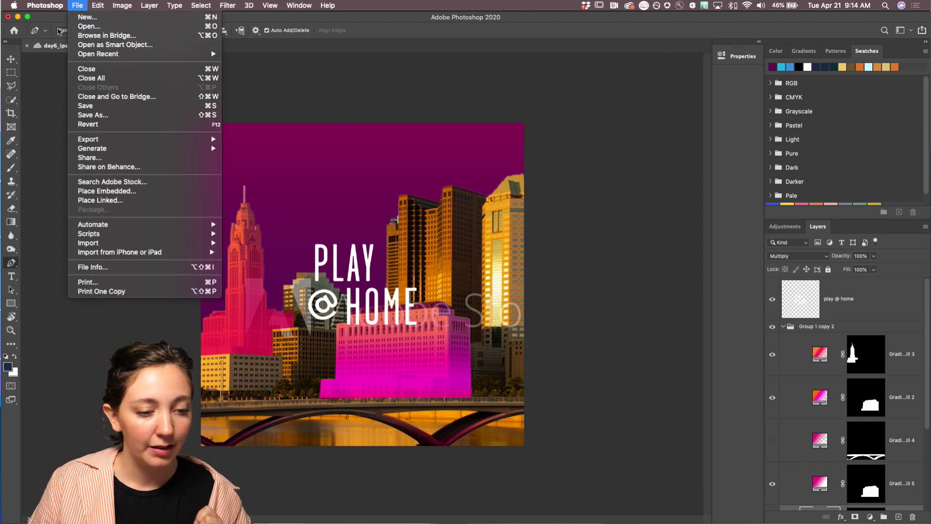
left_click(81, 106)
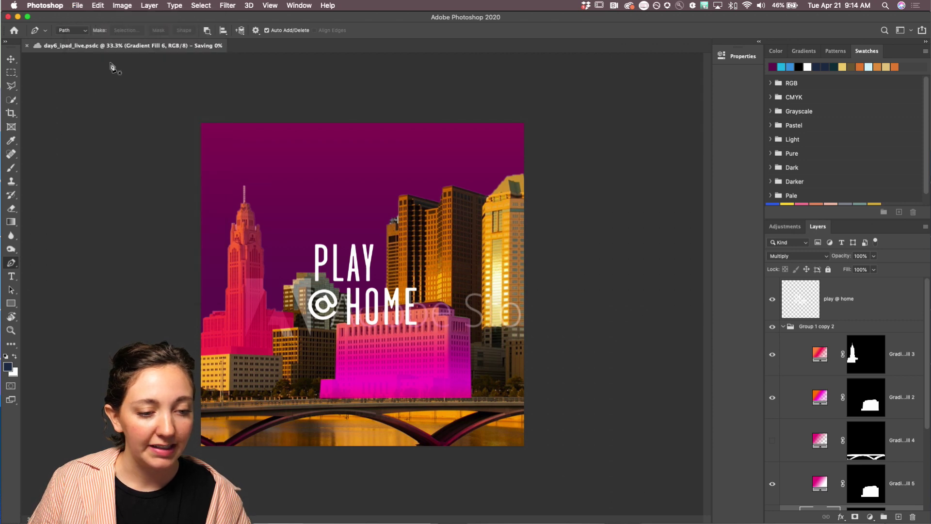
Save a copy of the document to cloud documents using the name day6_ipad_live.
left_click(79, 7)
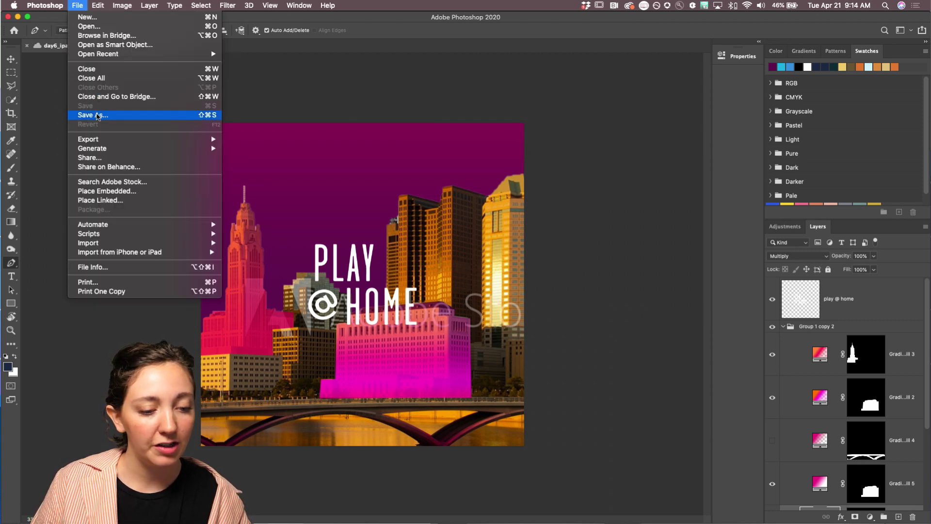
left_click(97, 115)
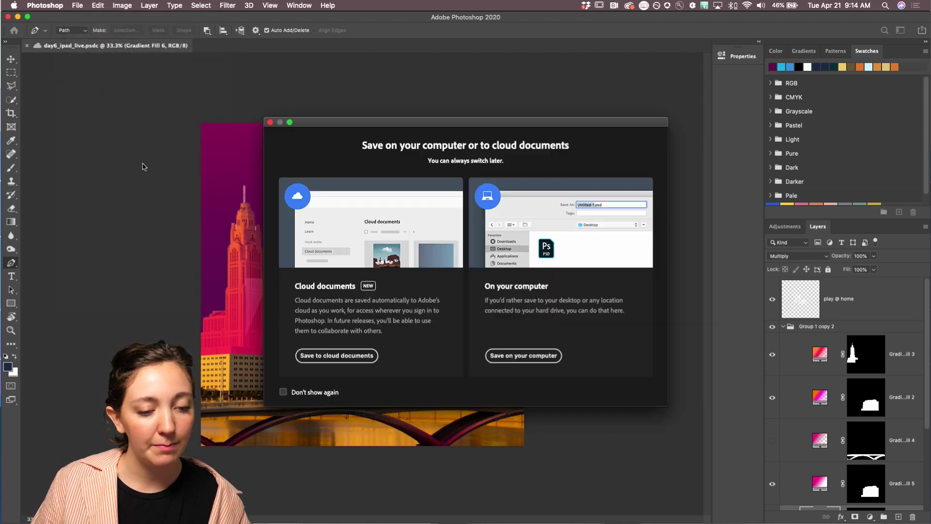
left_click(337, 355)
key("Return")
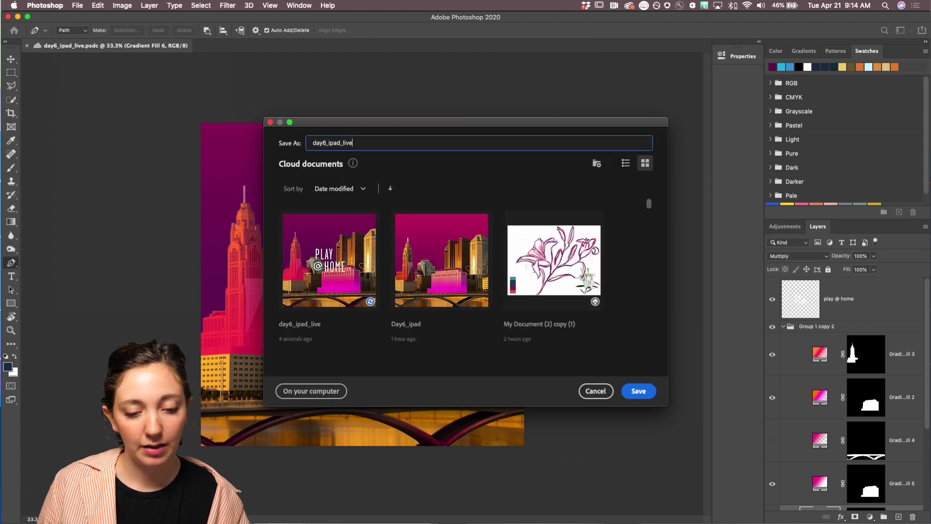
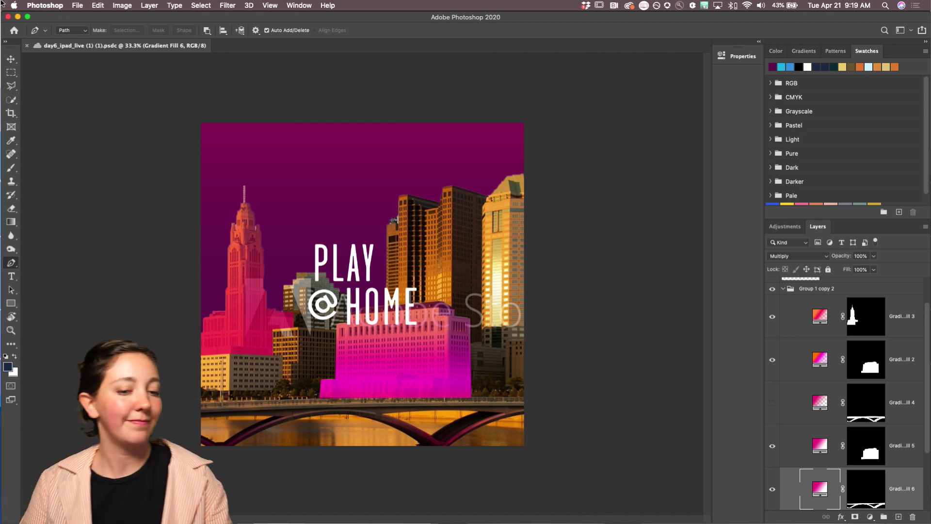
Close the document and open the recent file day6_ipad_live (1).psdc from the home screen.
left_click(27, 46)
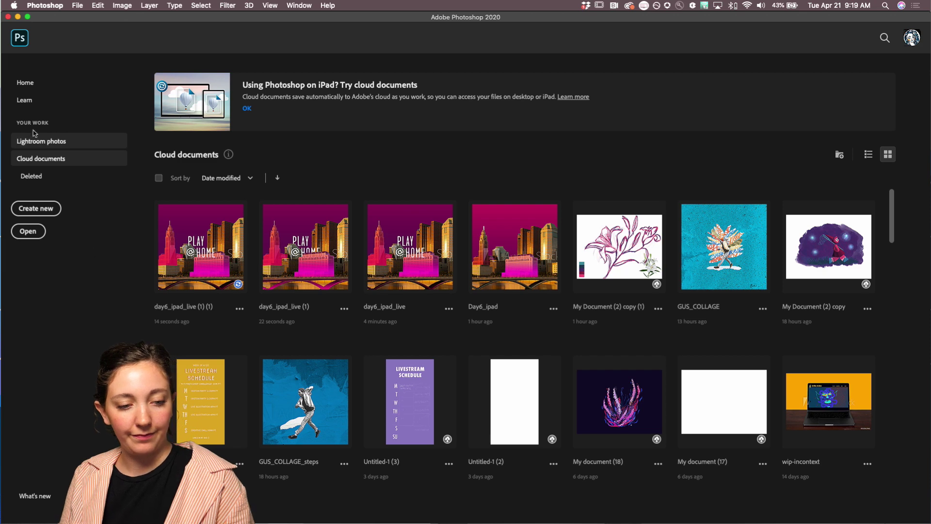
left_click(34, 89)
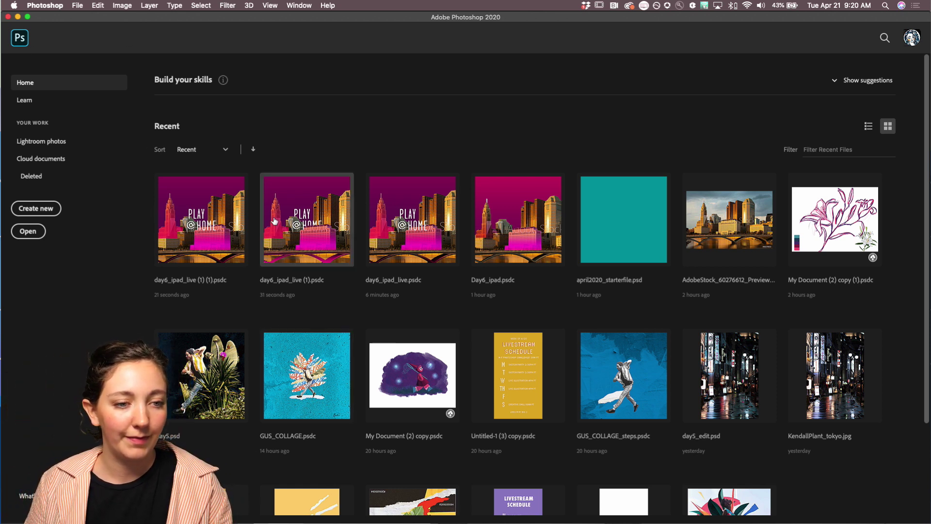
left_click(294, 228)
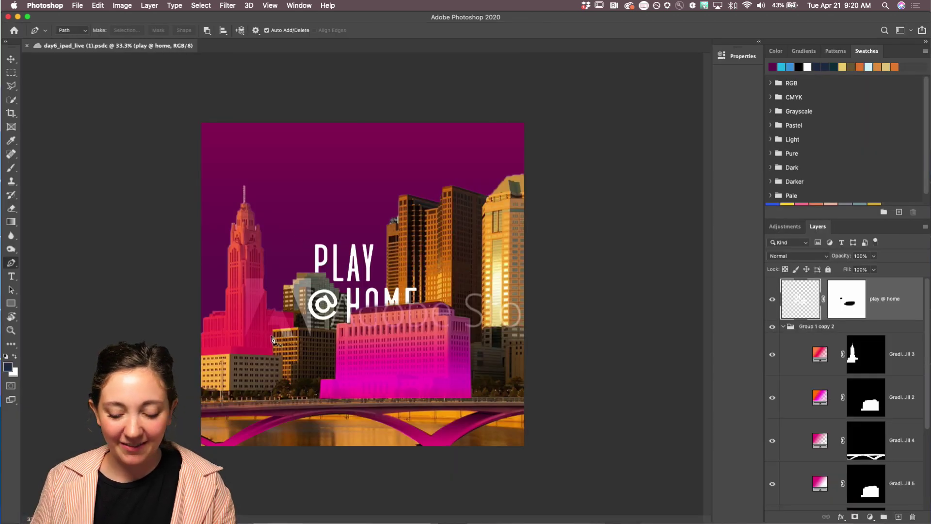
key("super+equal")
key("super+equal")
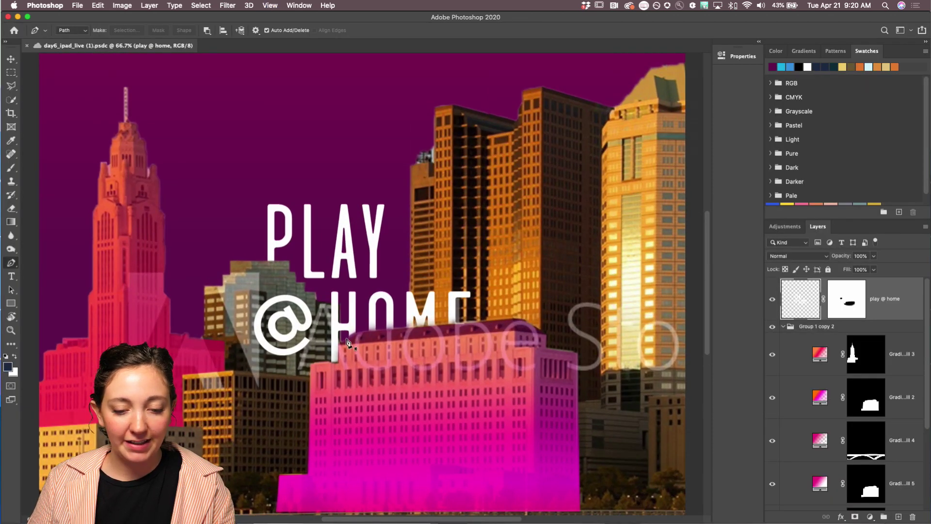
key("super+minus")
key("super+minus")
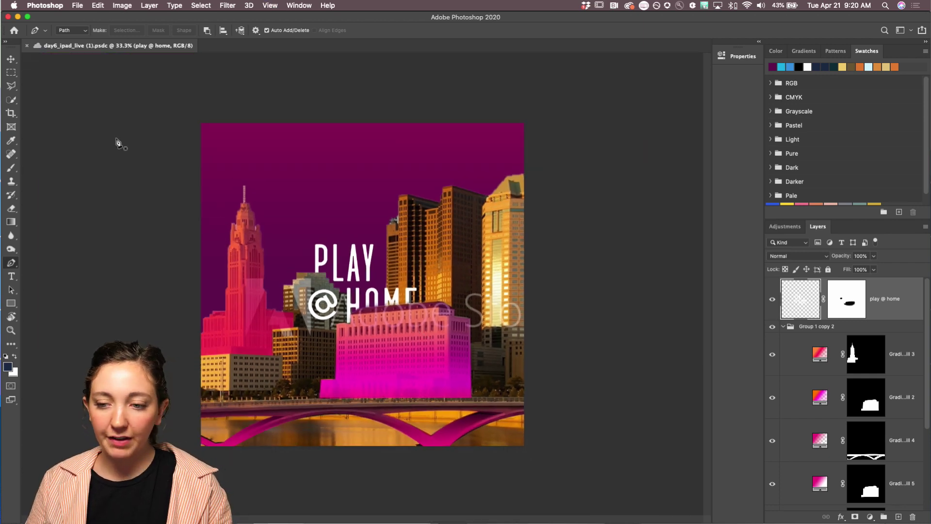
Start exporting the image as a 100% quality JPG at 800 × 800 px.
left_click(77, 6)
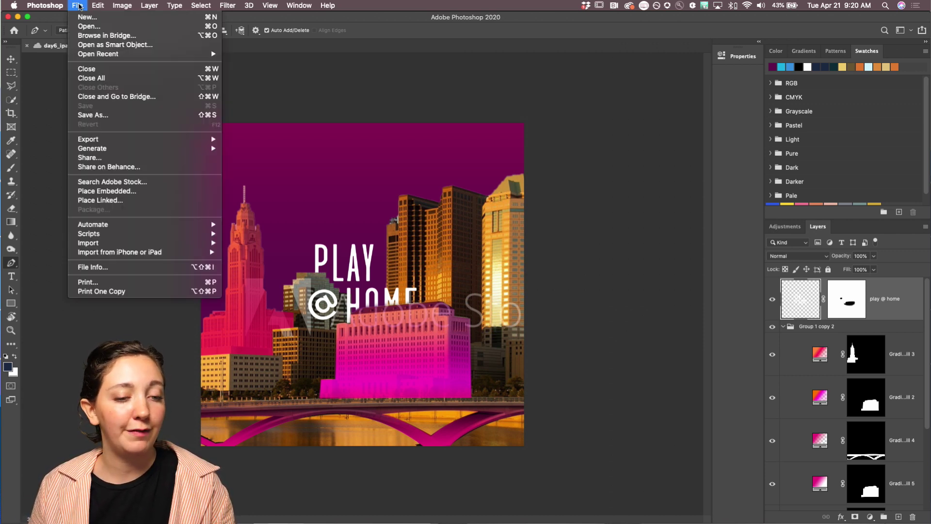
mouse_move(104, 139)
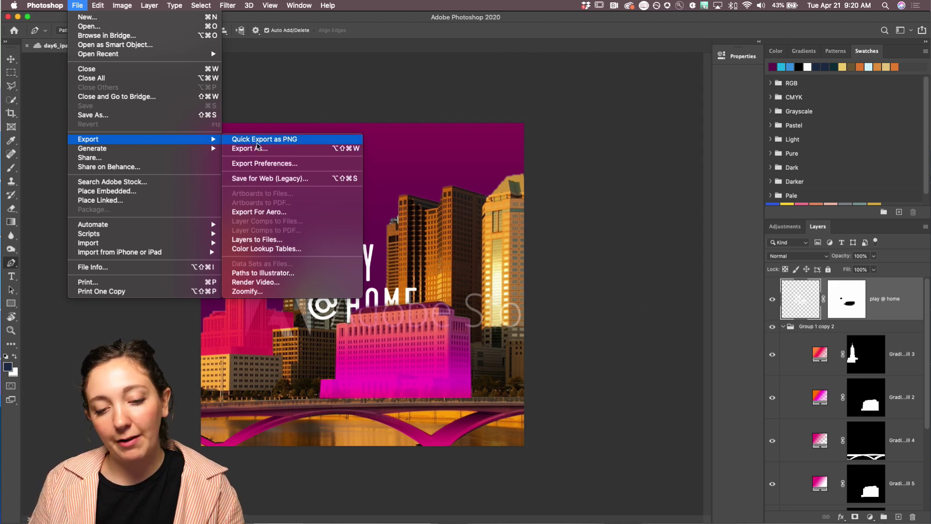
left_click(260, 152)
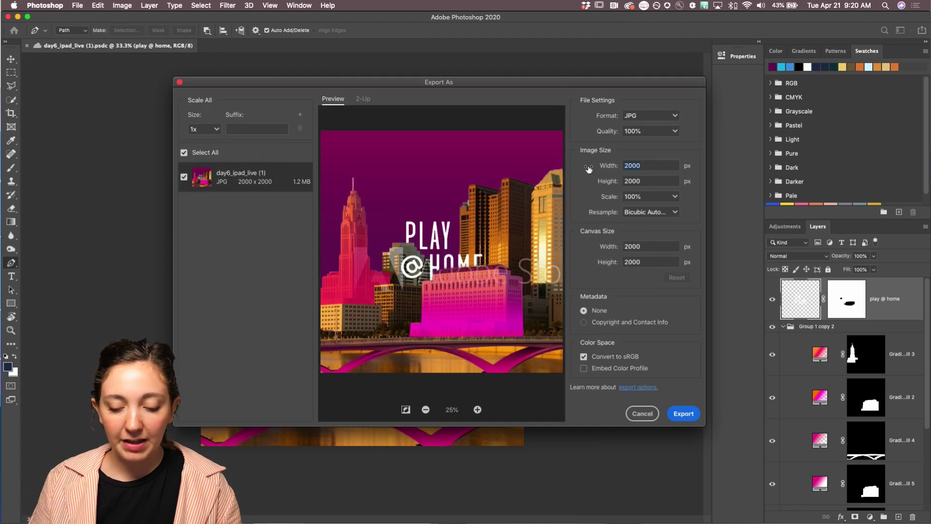
type("8")
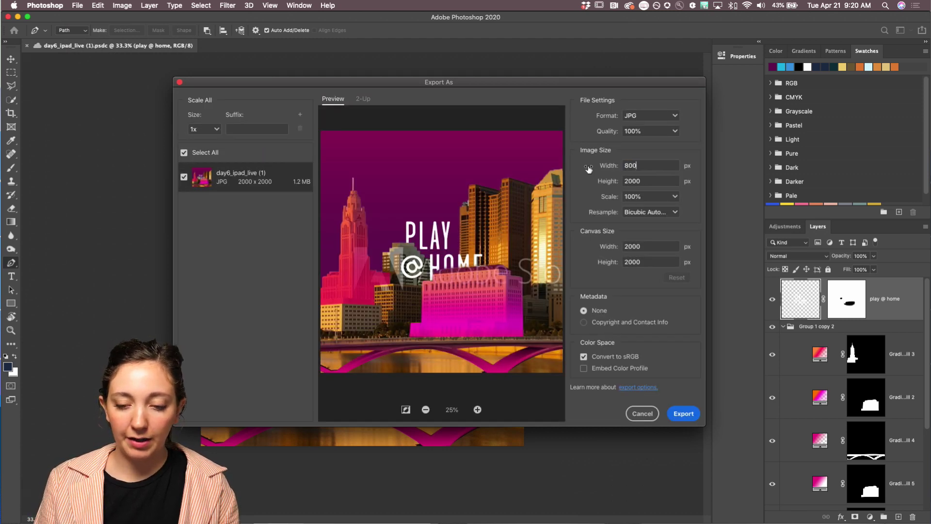
left_click(649, 180)
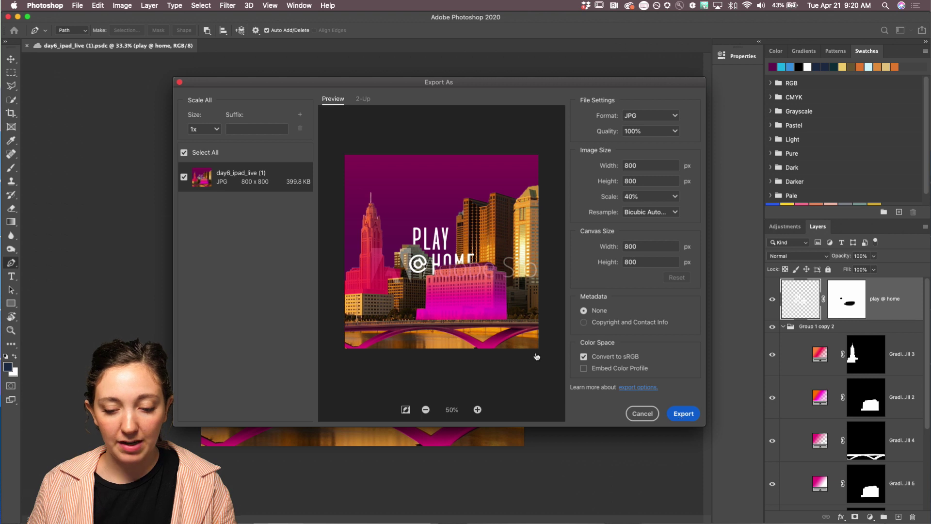
key("Return")
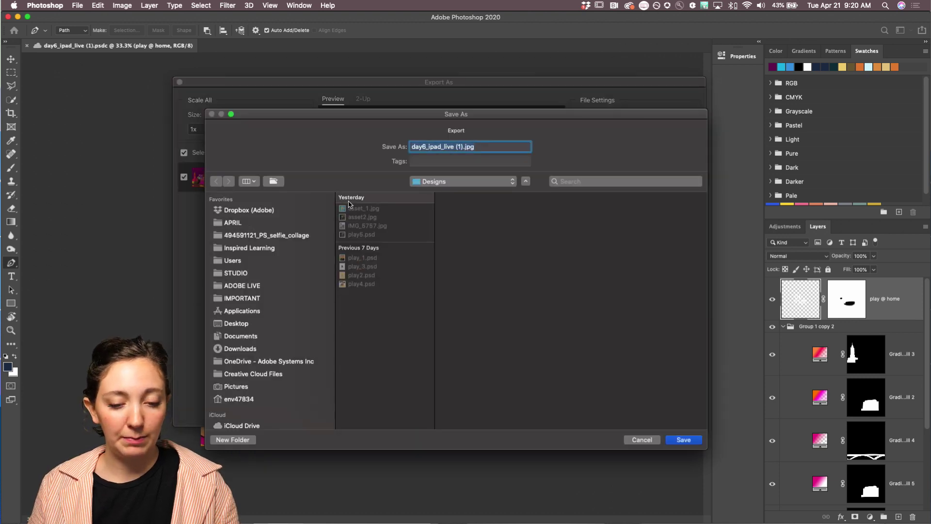
Save the exported image as unfinished_day6.jpg in the DAY6 folder inside APRIL.
left_click(239, 224)
left_click(364, 260)
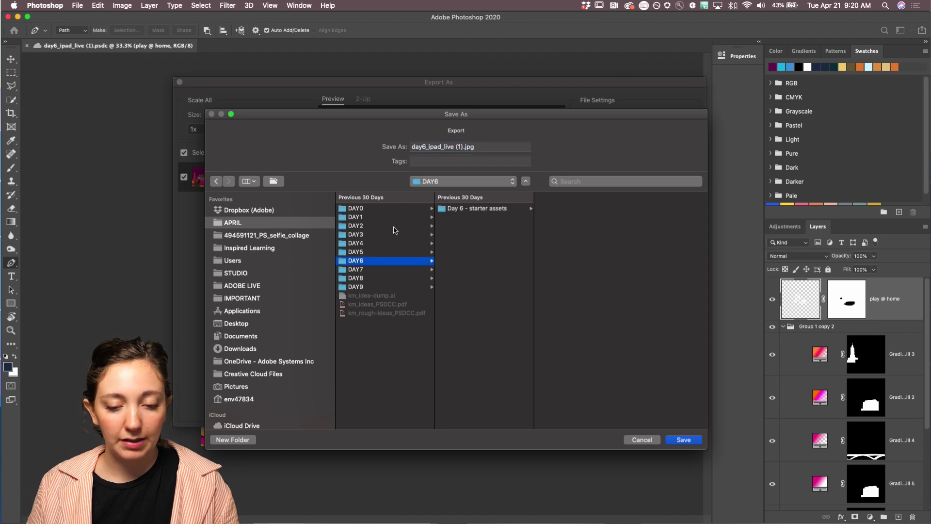
left_click(463, 146)
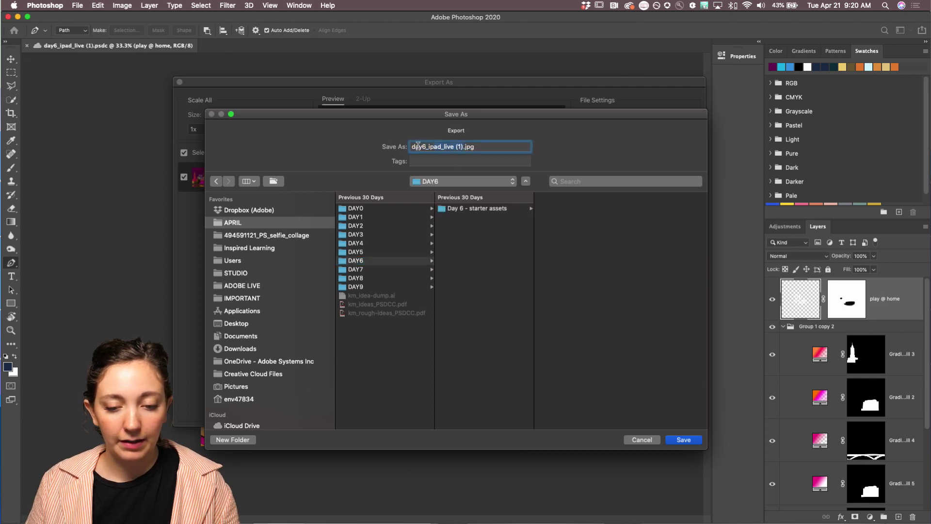
type("unfinished_")
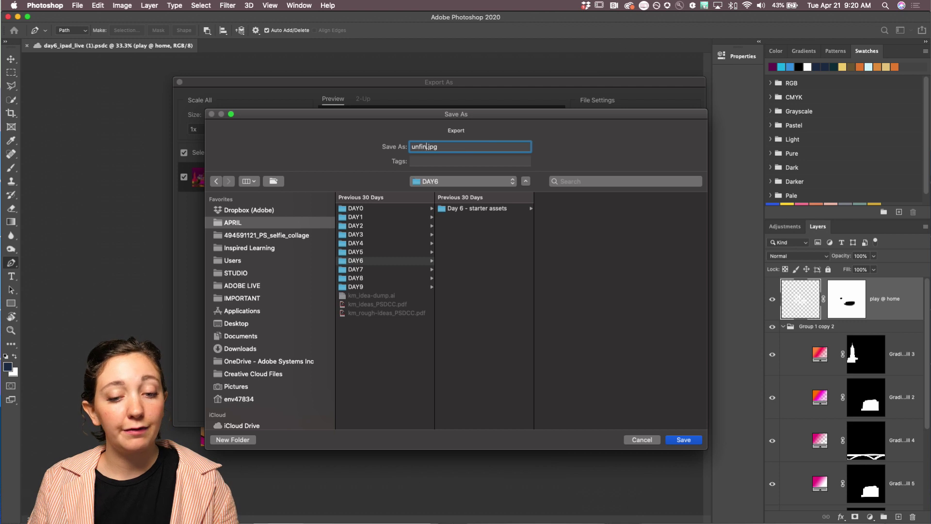
type("day6")
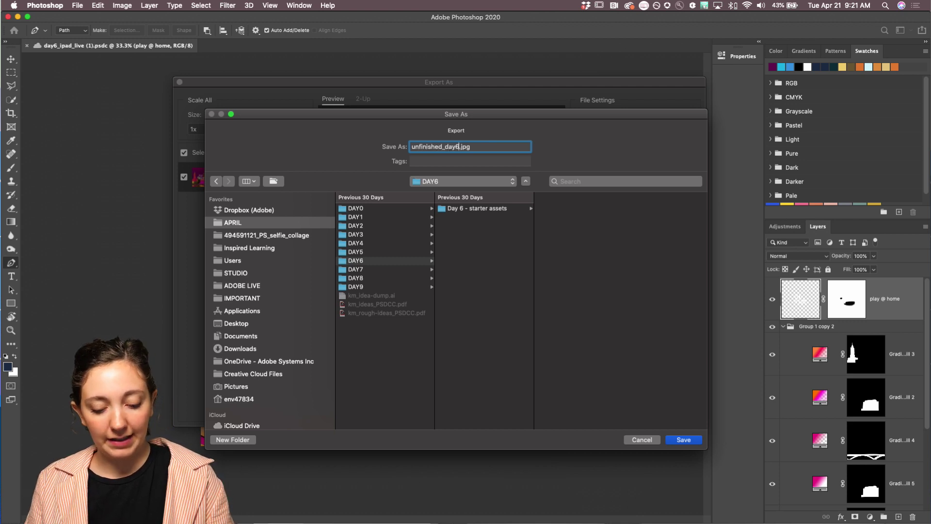
left_click(684, 439)
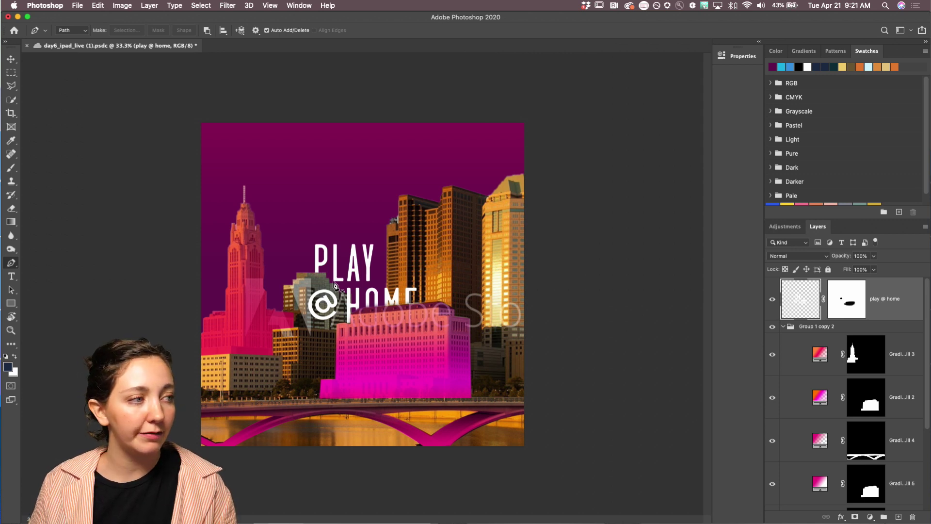
Switch to Discord and attach unfinished_day6.jpg from the APRIL > DAY6 folder to a message in the current-challenge channel.
mouse_move(367, 522)
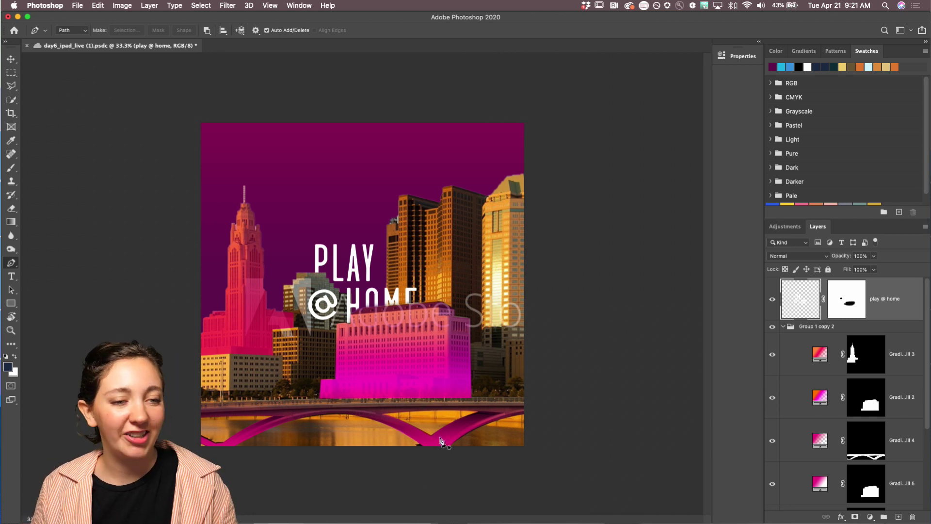
mouse_move(436, 521)
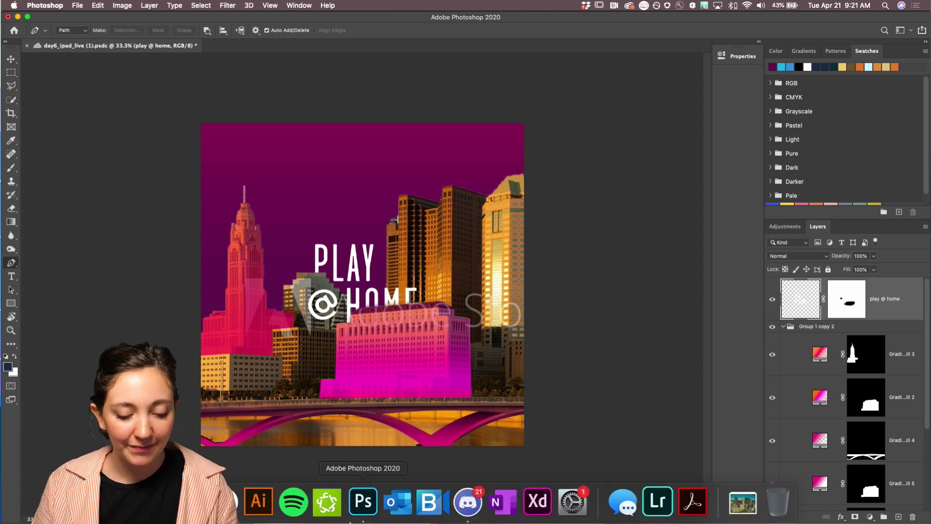
left_click(475, 520)
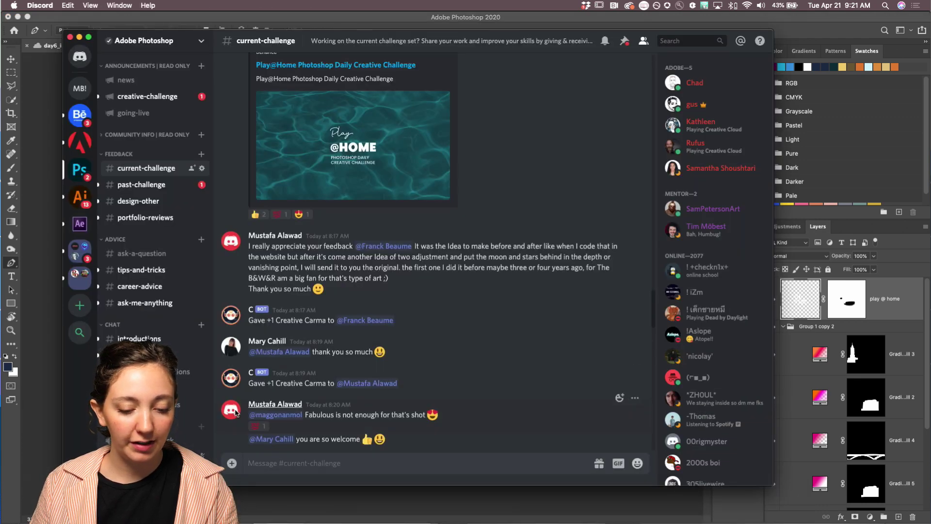
left_click(233, 463)
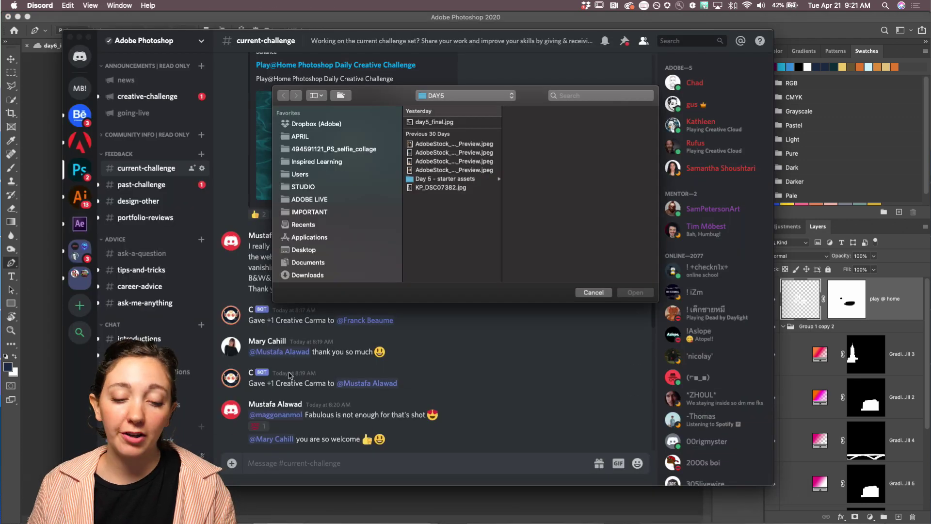
left_click(437, 100)
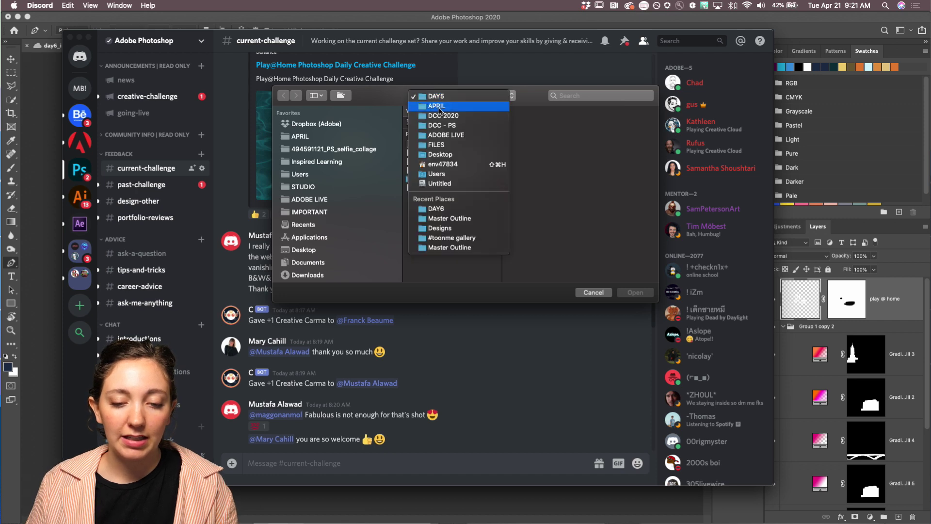
left_click(438, 105)
left_click(442, 174)
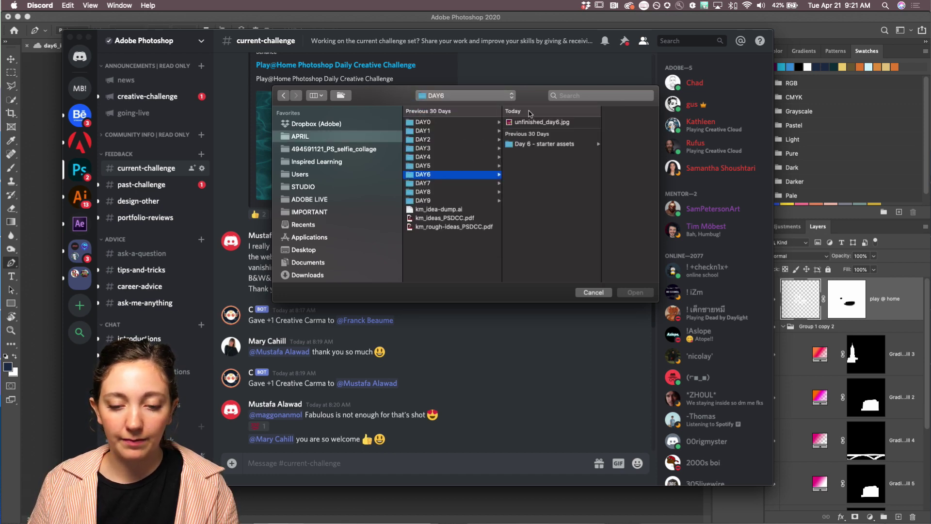
left_click(535, 122)
left_click(635, 292)
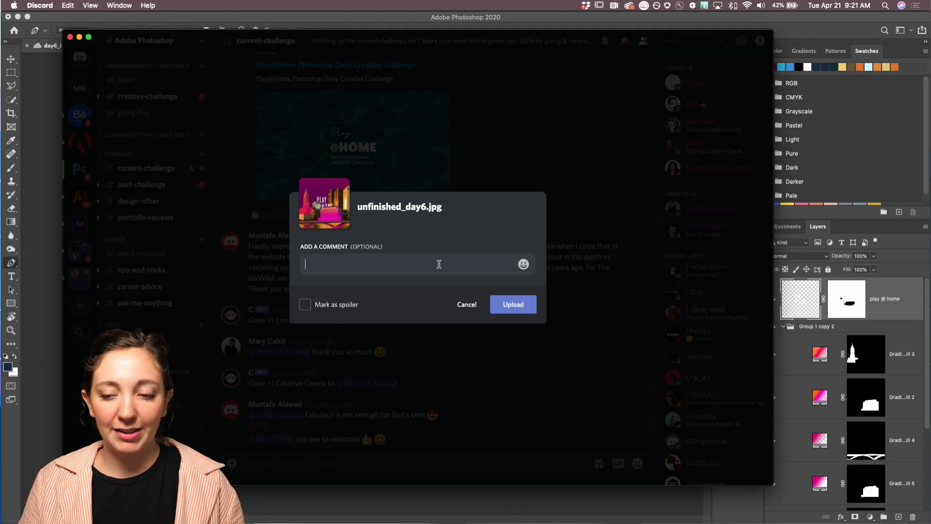
Begin the image's comment with "Not finished yet - I plan to add gradients to the entire scene and maybe change the color".
type("Not finished ye")
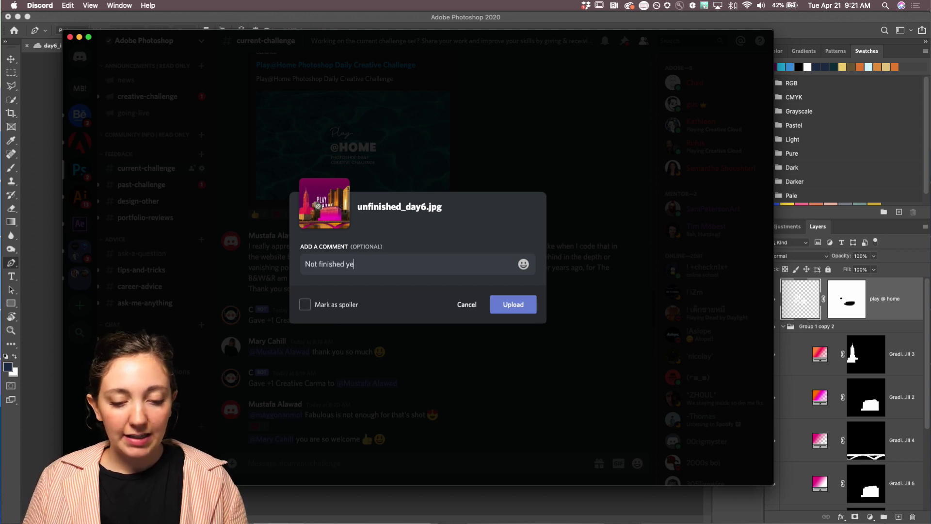
type("t - I plan to add gradient")
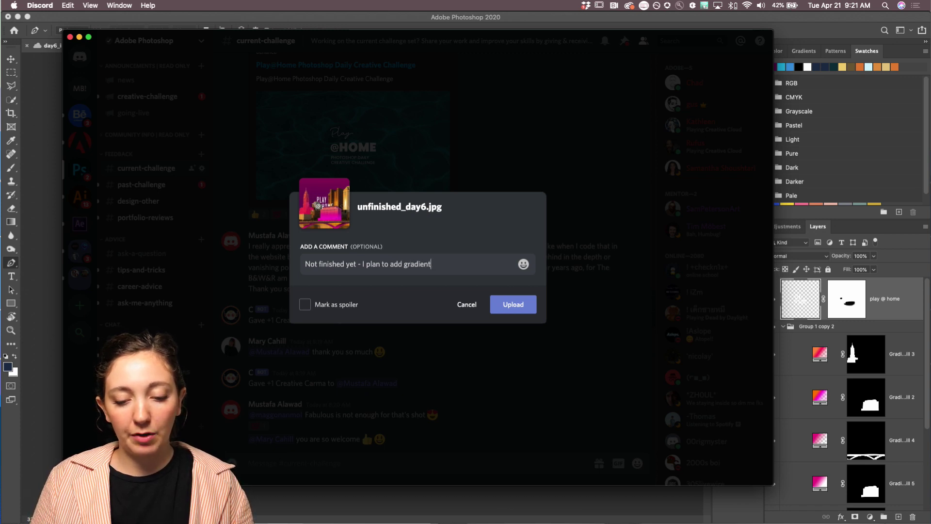
type(" to tho the entire scene and maybe change the color")
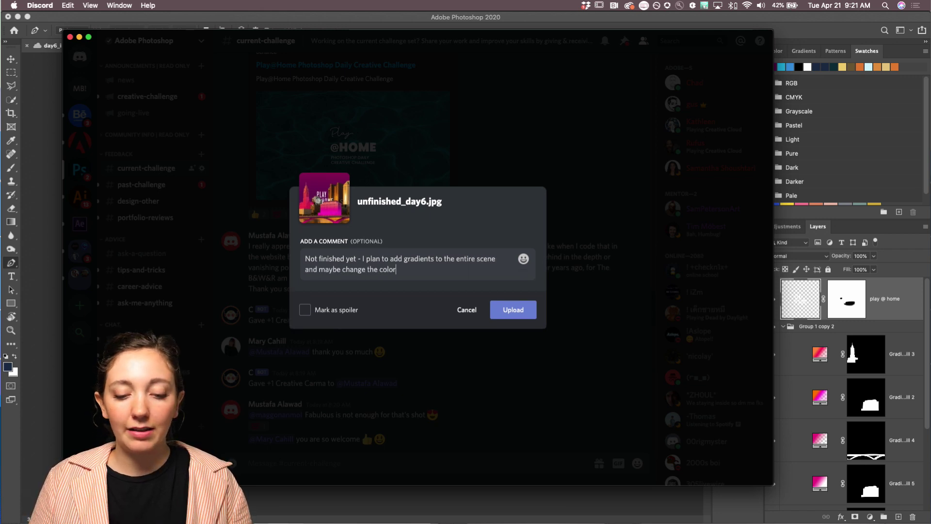
Complete the comment with "palette! Can't wait to see what y'all make :D" and upload the image.
type(" palette! Can't wait to see what y'all make :D")
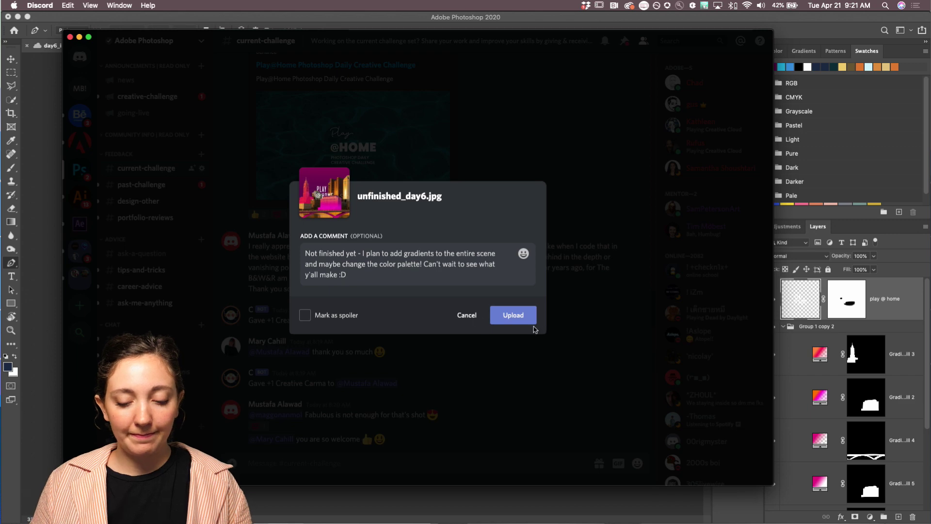
left_click(523, 316)
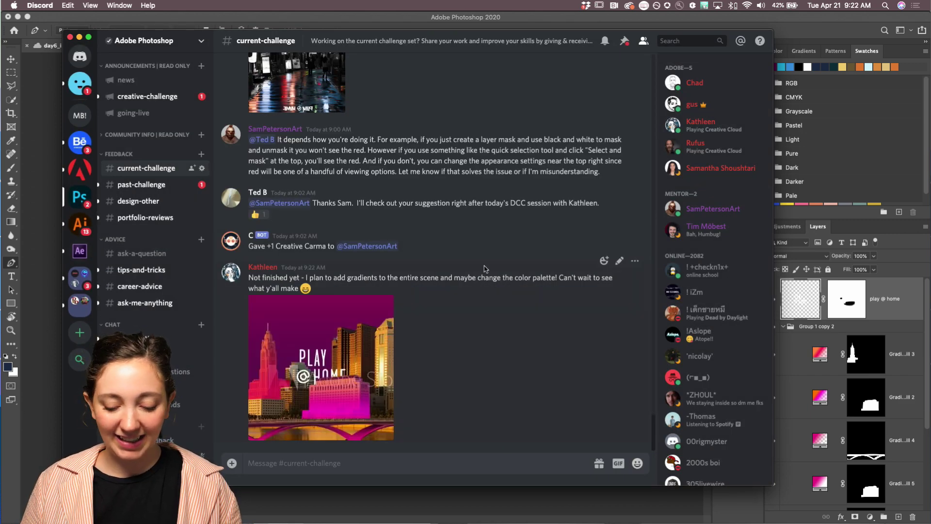
Look through the creative-challenge announcements and the recent messages in the ask-a-question channel.
key("XF86AudioMute")
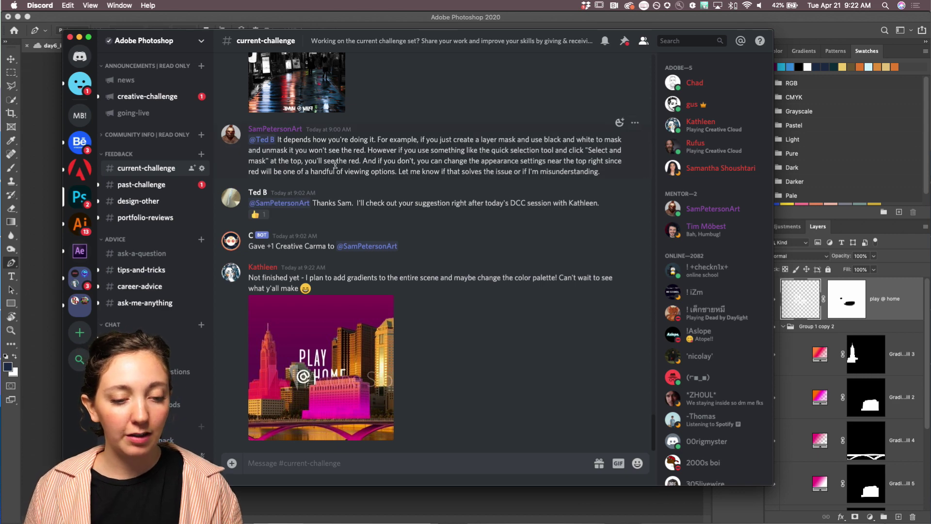
left_click(160, 103)
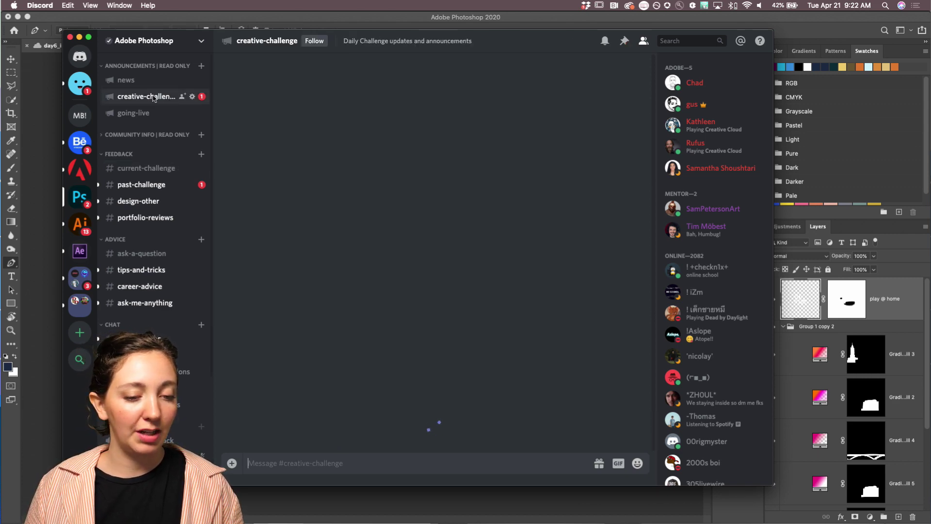
scroll(287, 233, "down", 5)
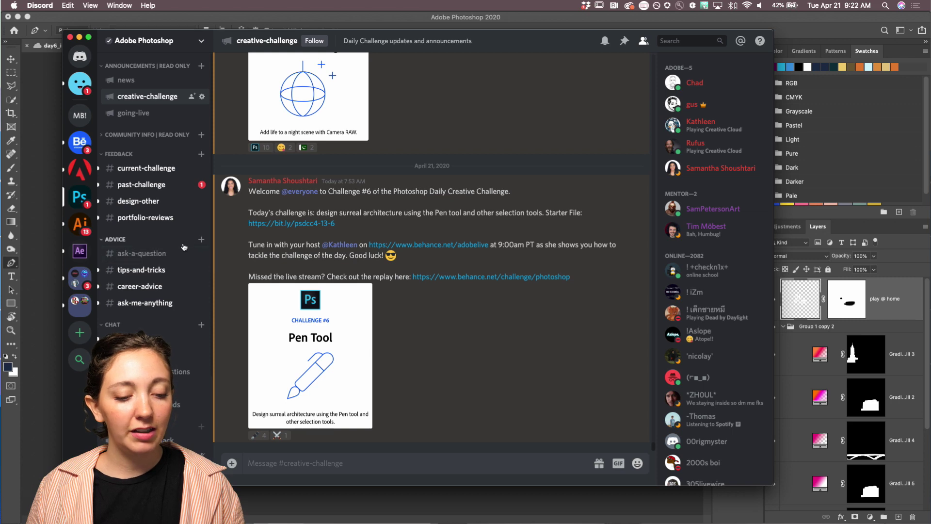
left_click(140, 255)
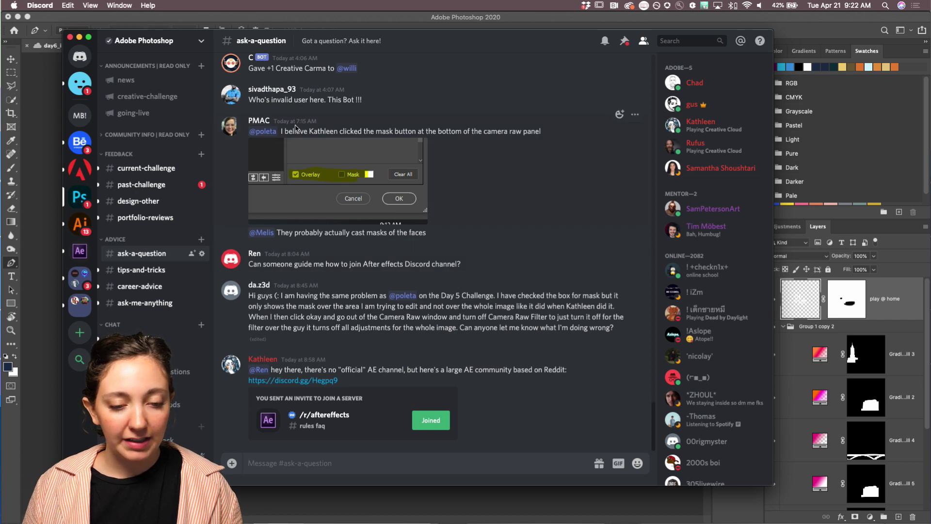
scroll(399, 127, "up", 1)
scroll(400, 127, "down", 1)
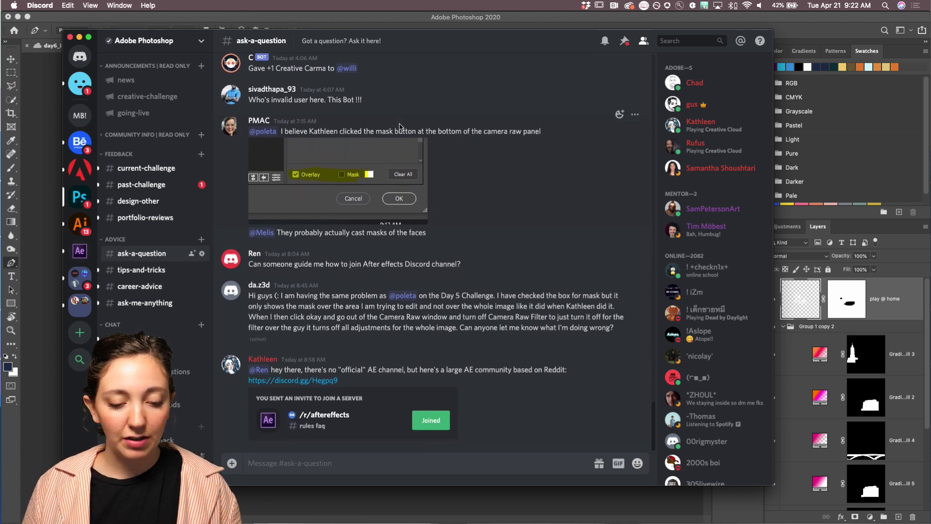
scroll(364, 281, "up", 8)
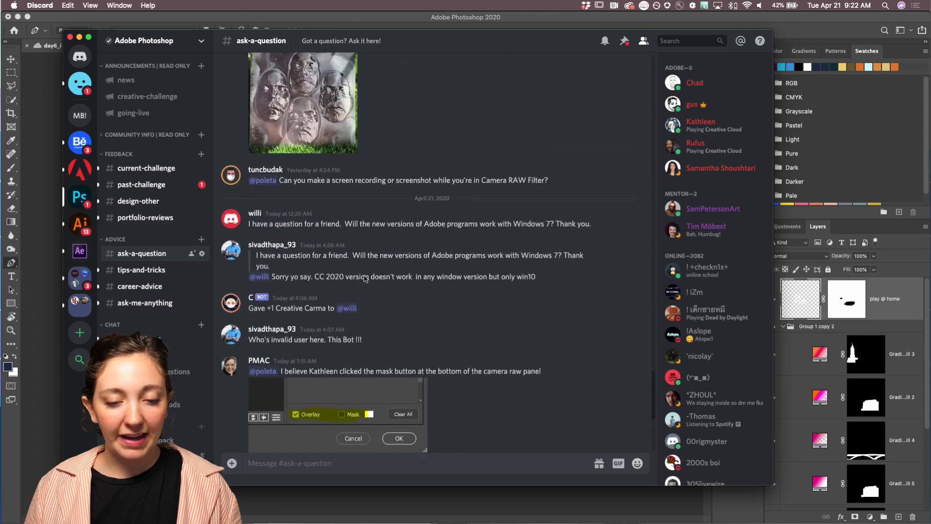
scroll(365, 279, "down", 8)
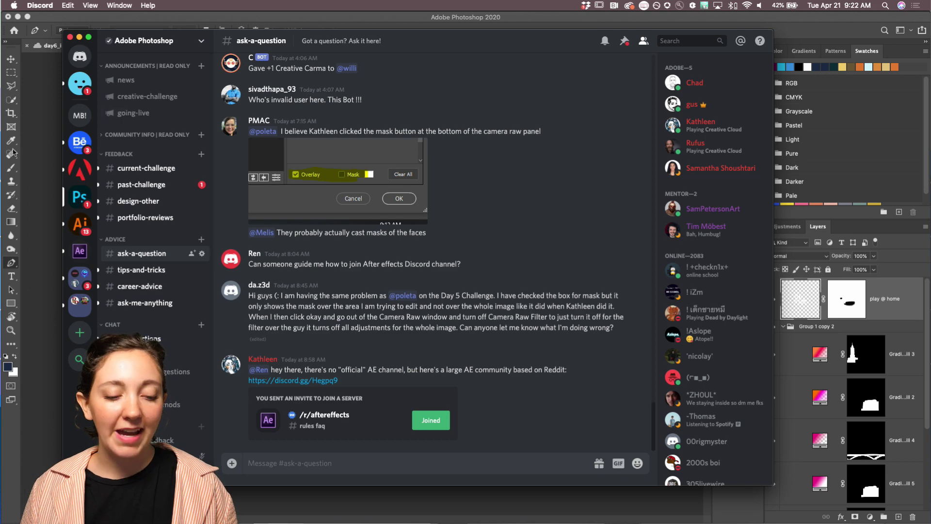
Return to Photoshop, and switch to Chrome to view the livestream schedule.
left_click(54, 181)
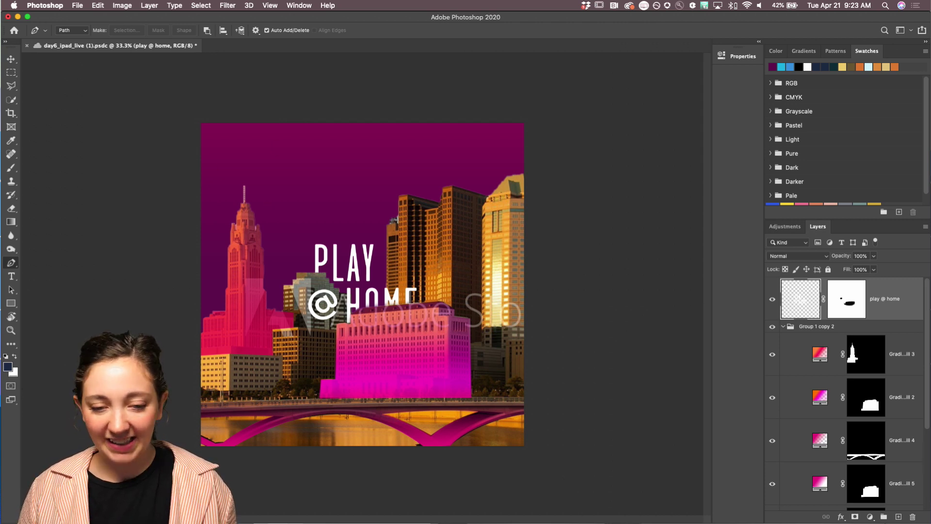
mouse_move(218, 522)
left_click(189, 502)
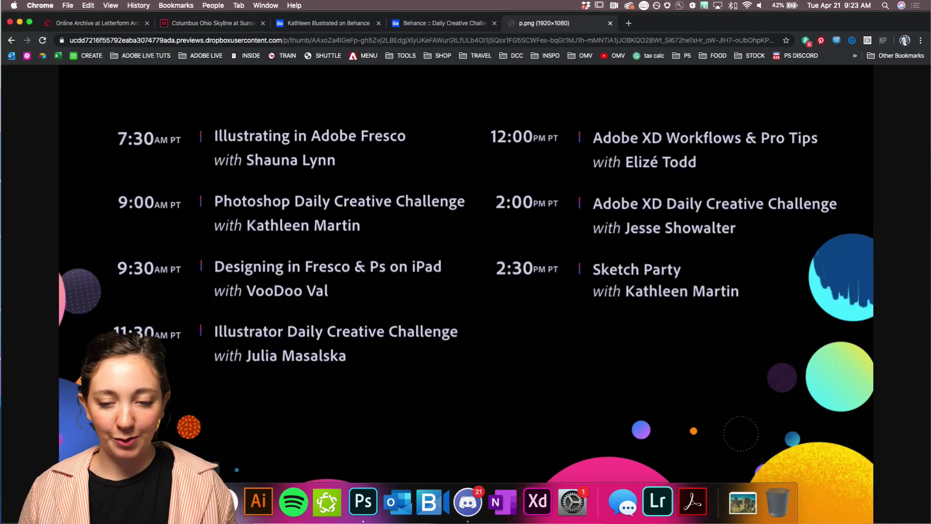